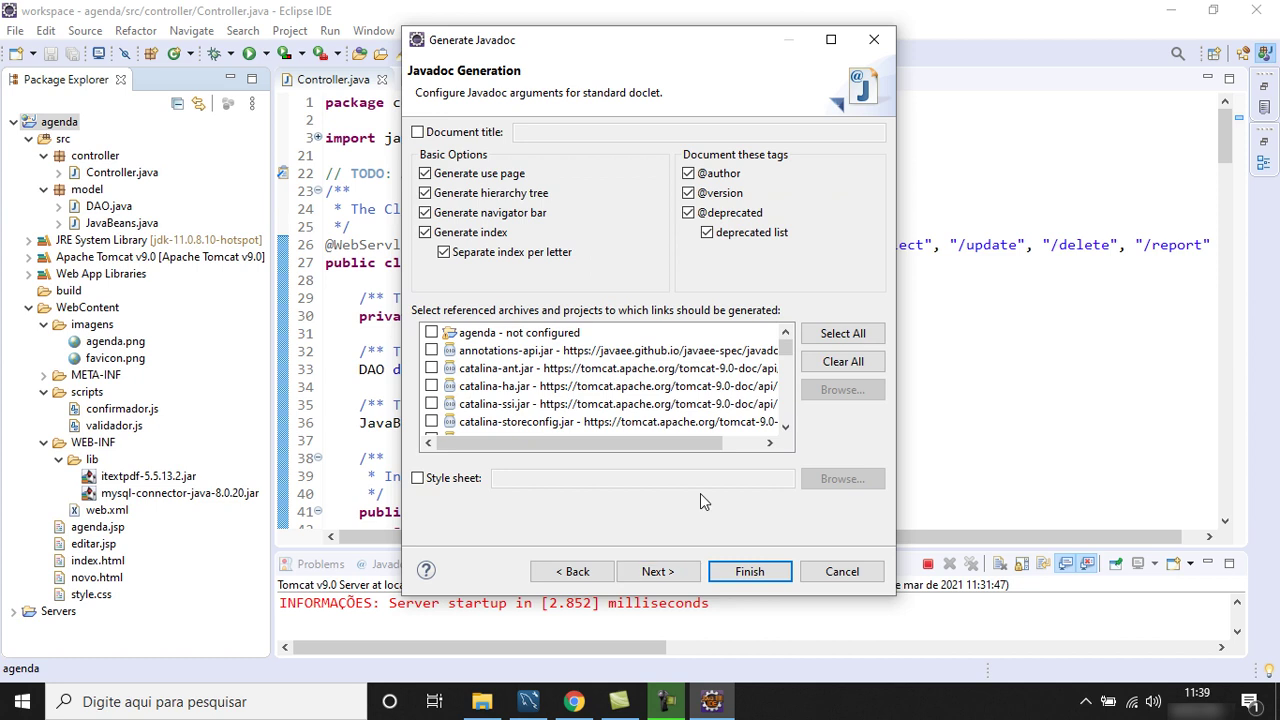
Generate the agenda project's Javadoc with the default arguments, updating the Javadoc location for all, and expand the generated doc folder.
left_click(660, 571)
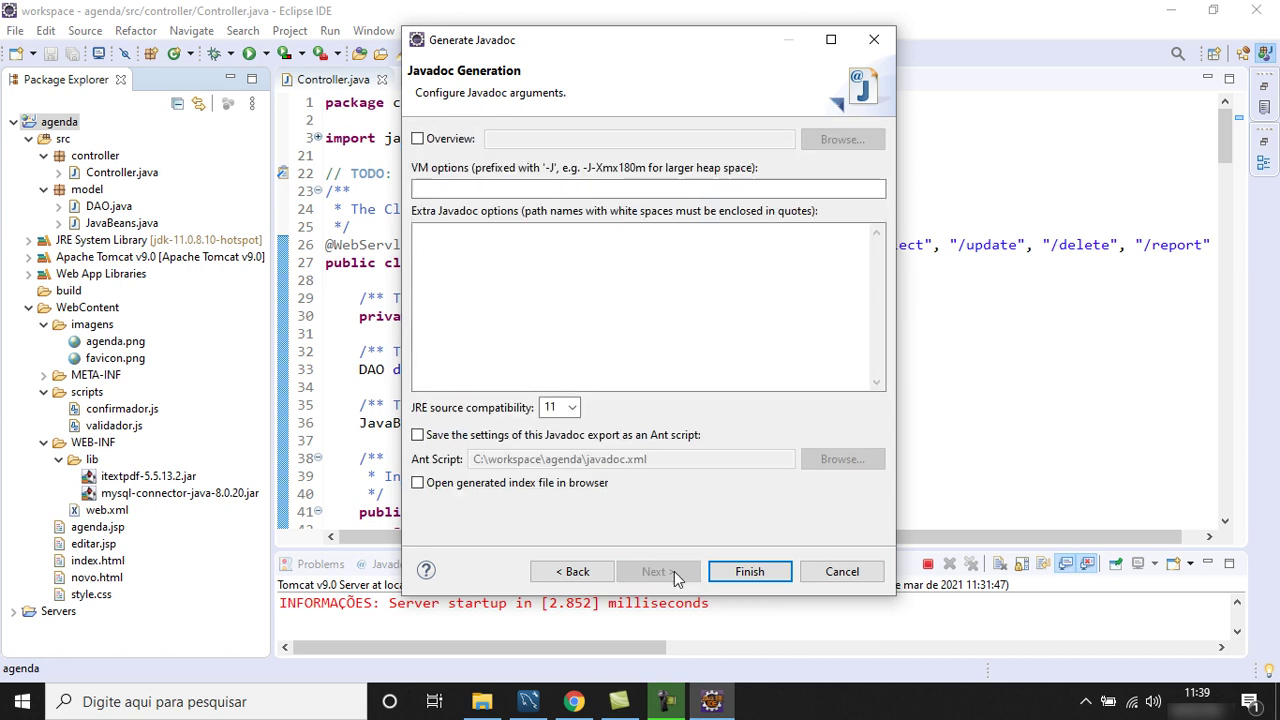
left_click(769, 578)
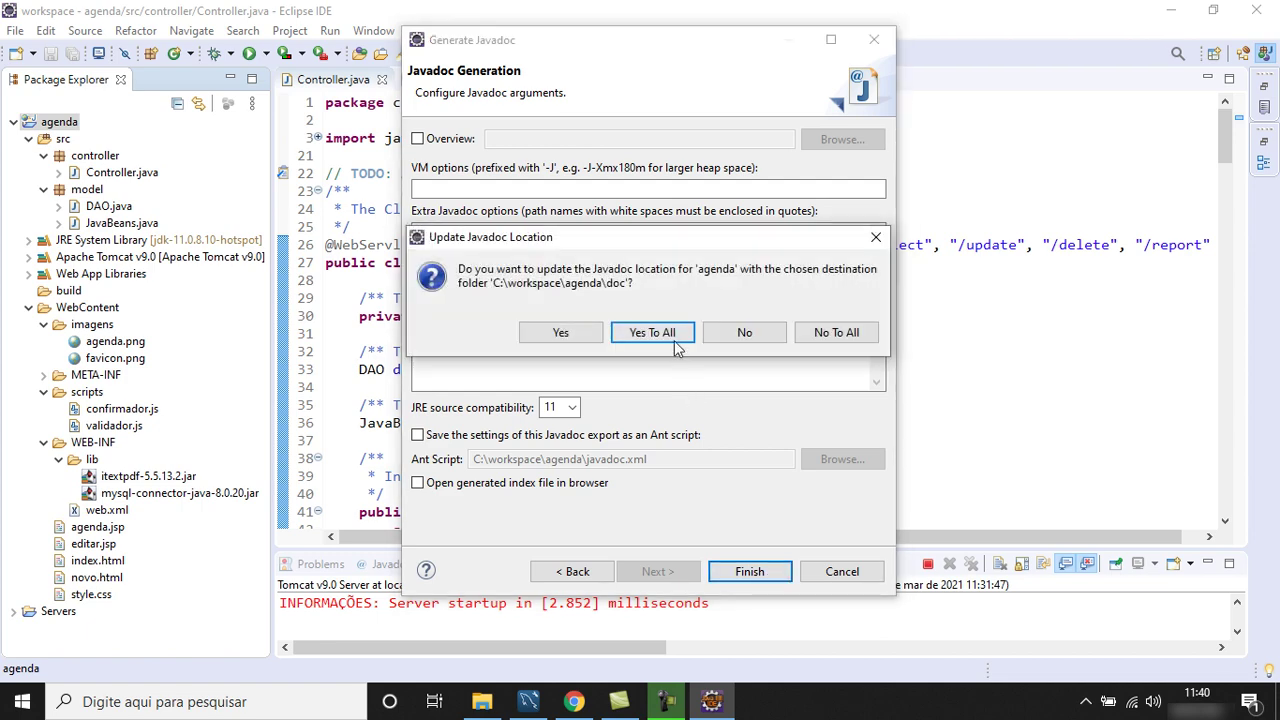
left_click(675, 340)
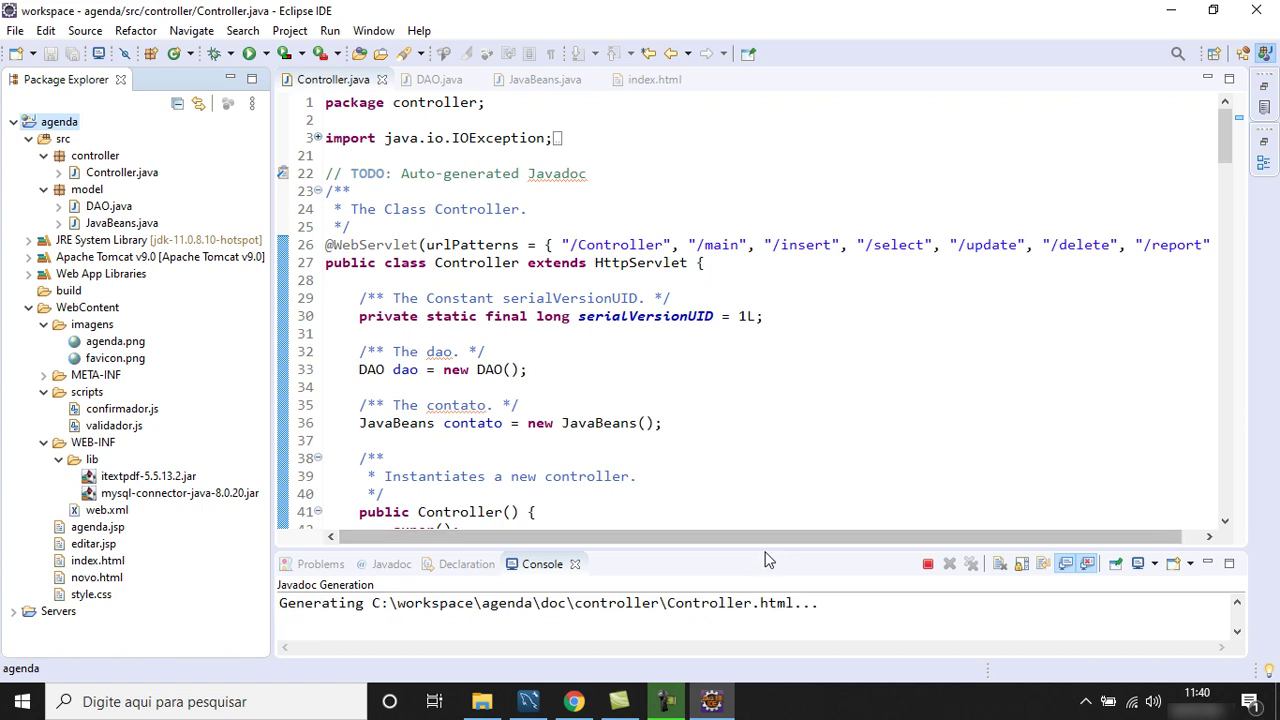
left_click_drag(767, 548, 760, 426)
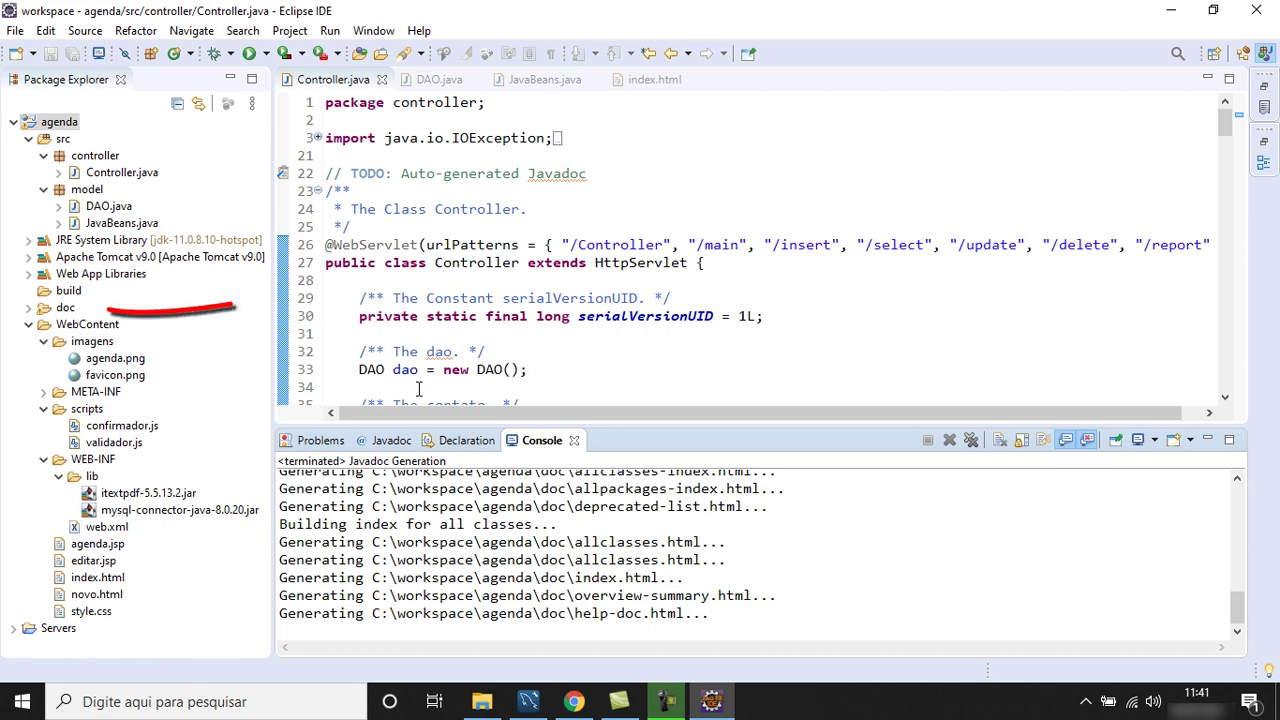
left_click(25, 310)
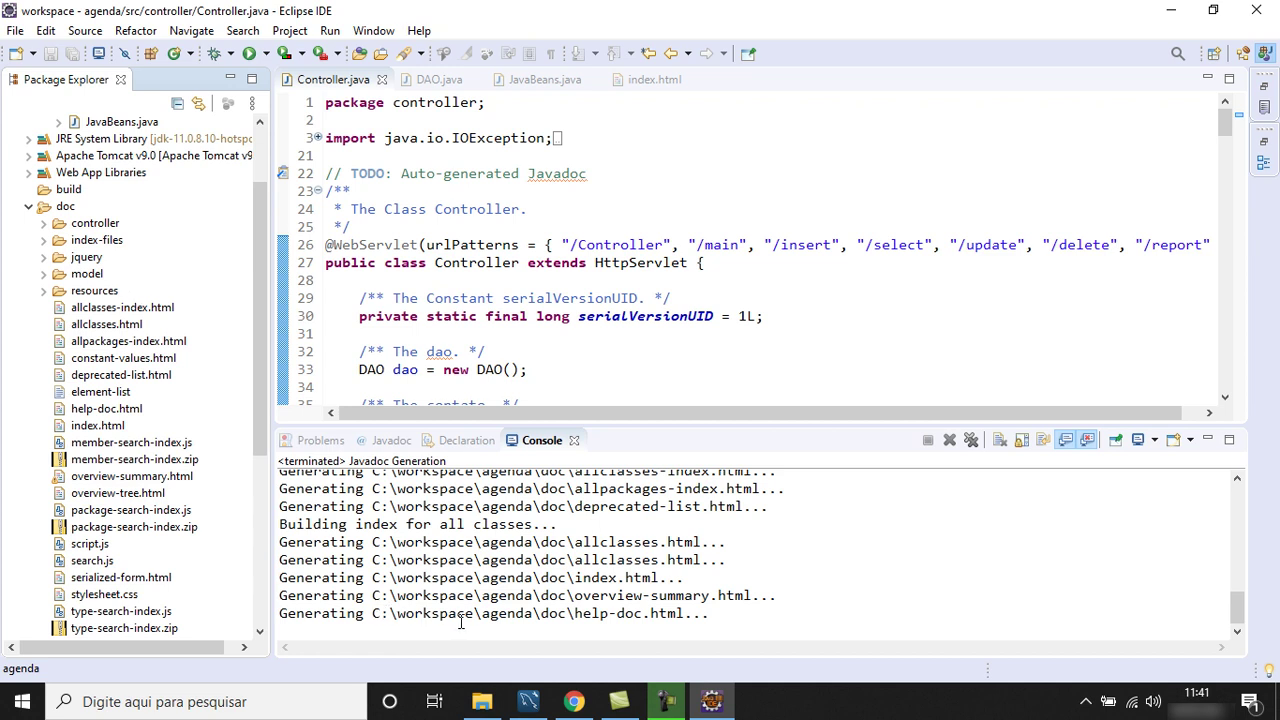
In File Explorer, go to C:\workspace\agenda\doc and open the index HTML file with Google Chrome.
left_click(482, 701)
left_click(113, 322)
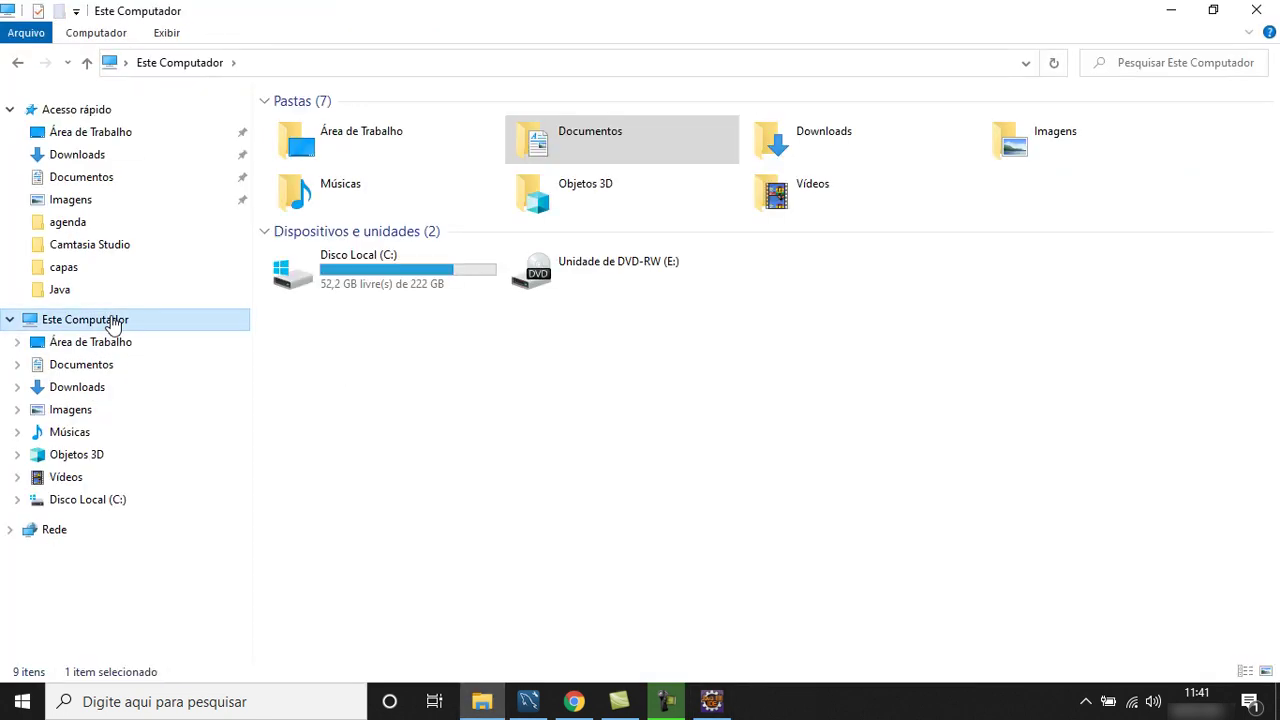
left_click(357, 284)
double_click(357, 284)
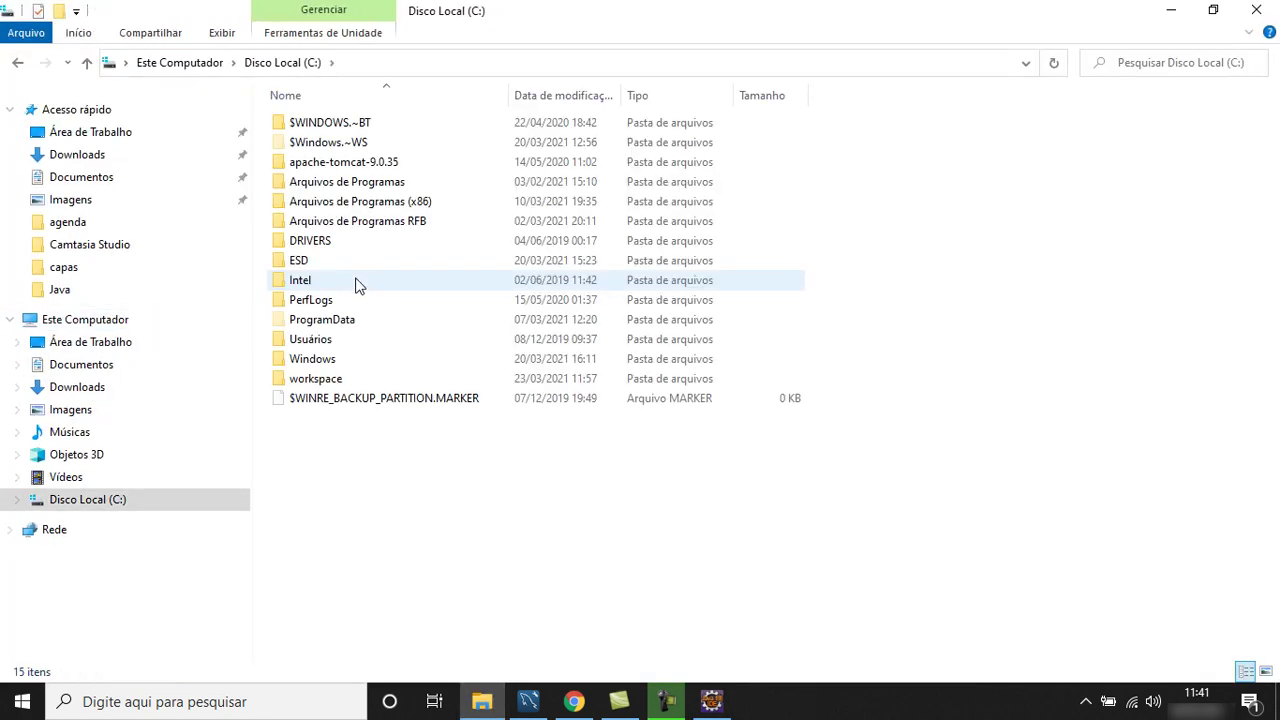
double_click(331, 377)
double_click(318, 145)
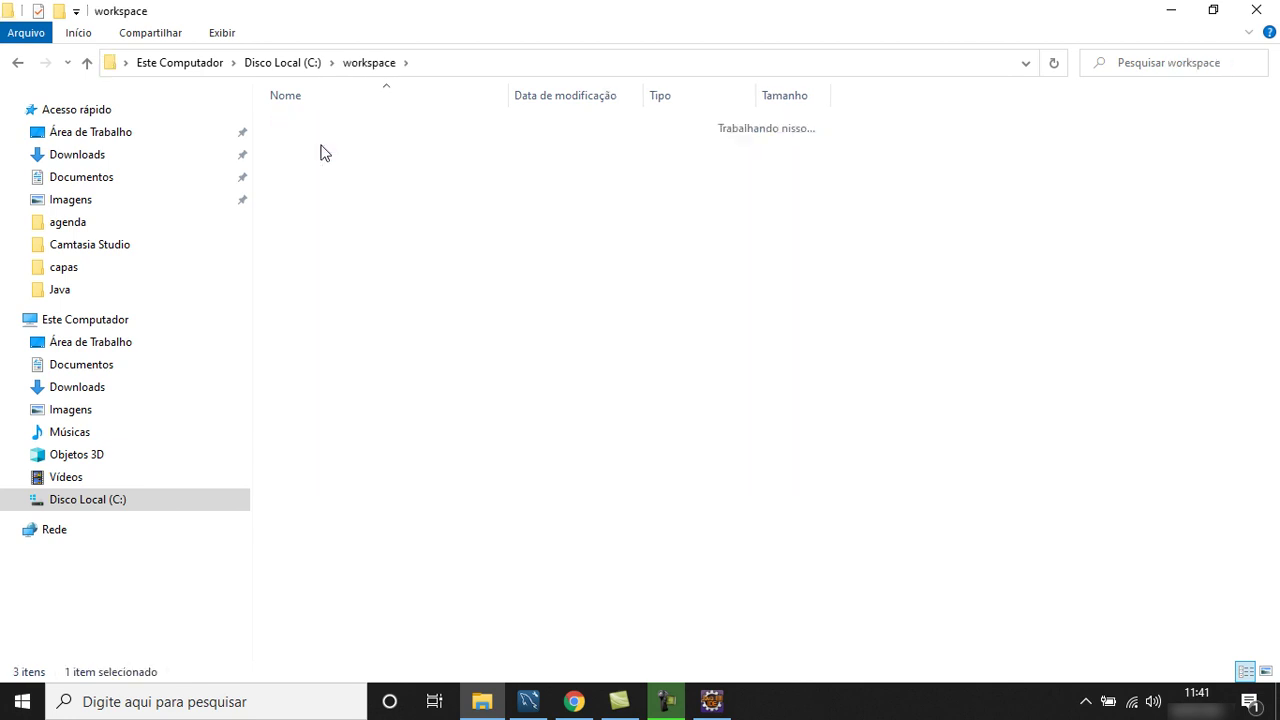
double_click(316, 163)
right_click(307, 359)
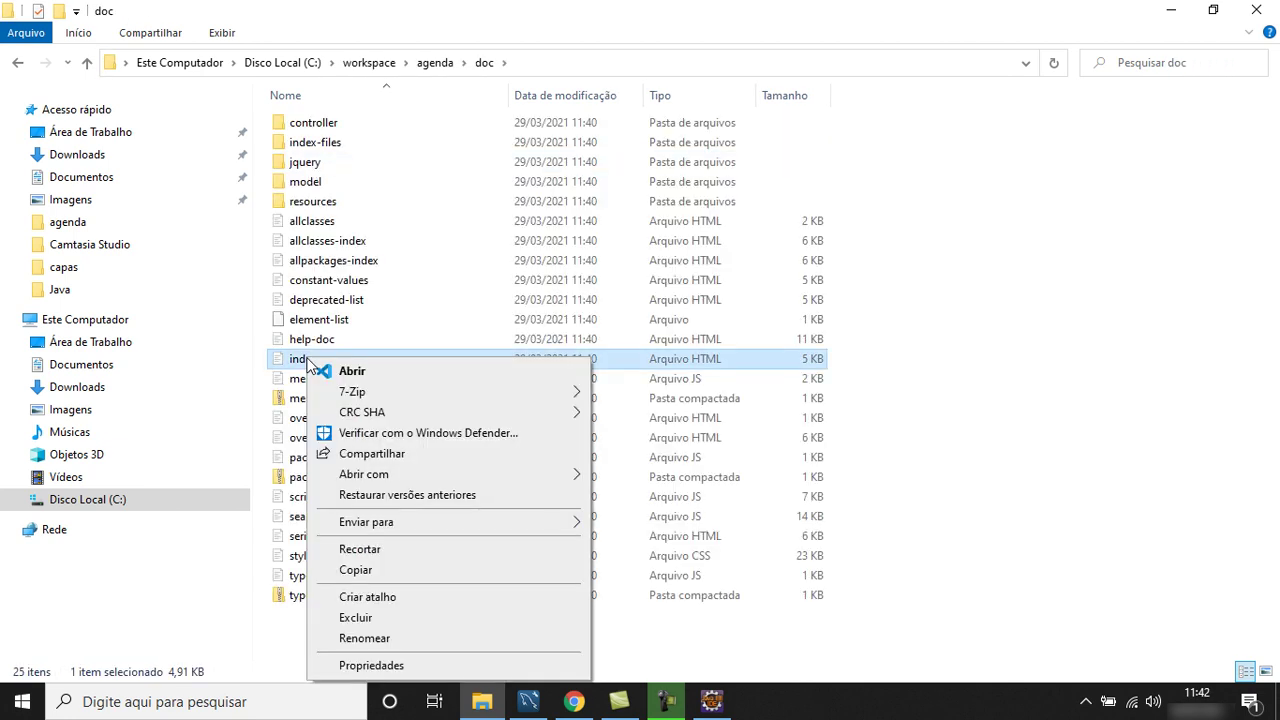
mouse_move(345, 475)
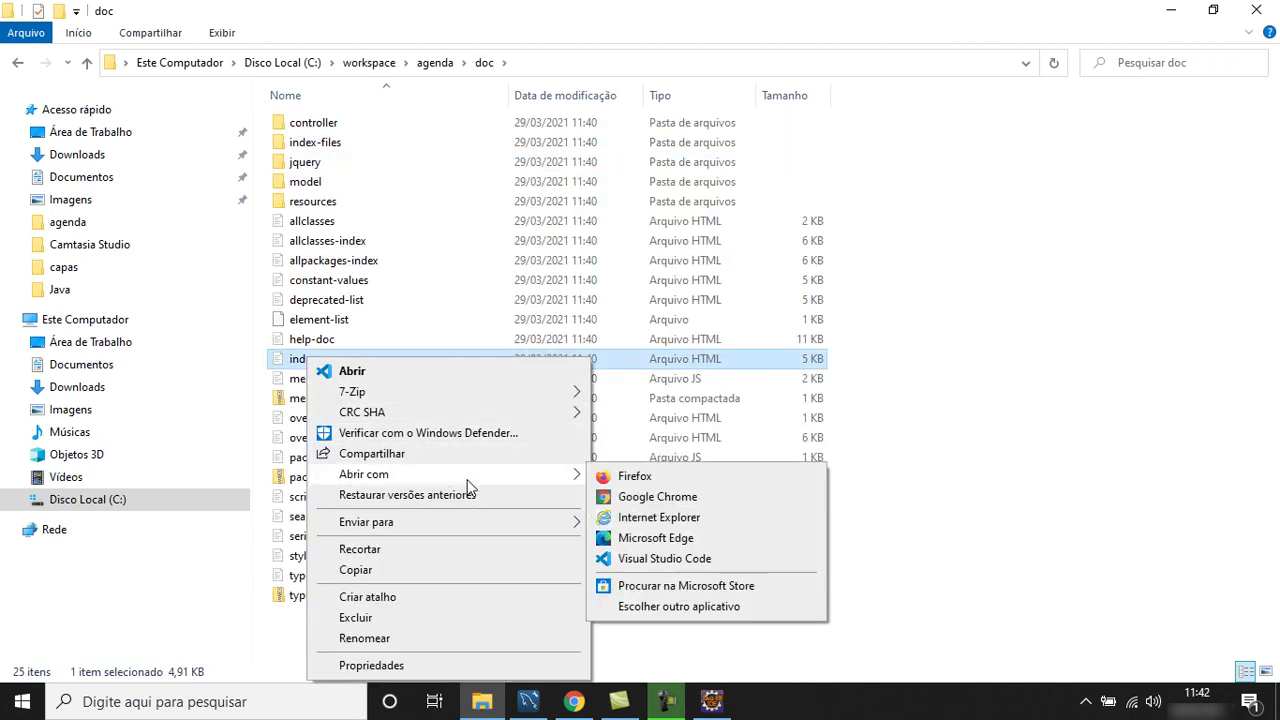
left_click(607, 500)
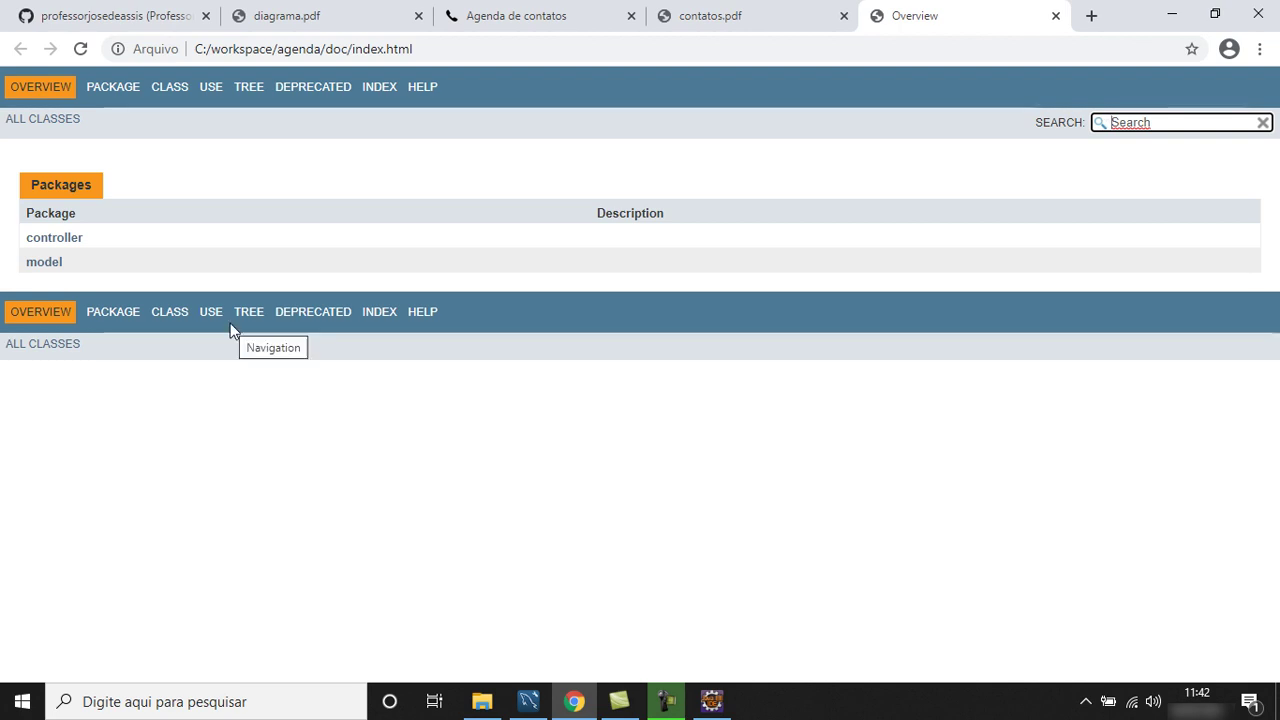
View the Controller class page in the controller package's documentation and return to the overview.
left_click(70, 239)
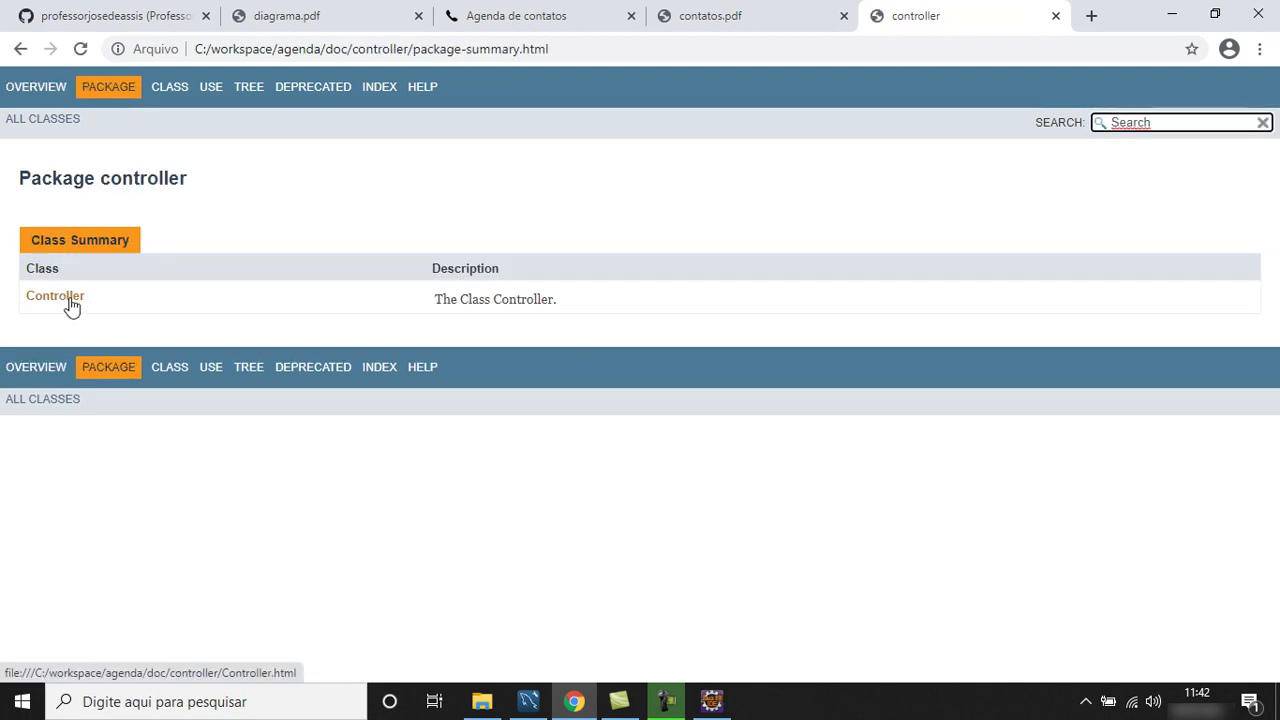
left_click(68, 306)
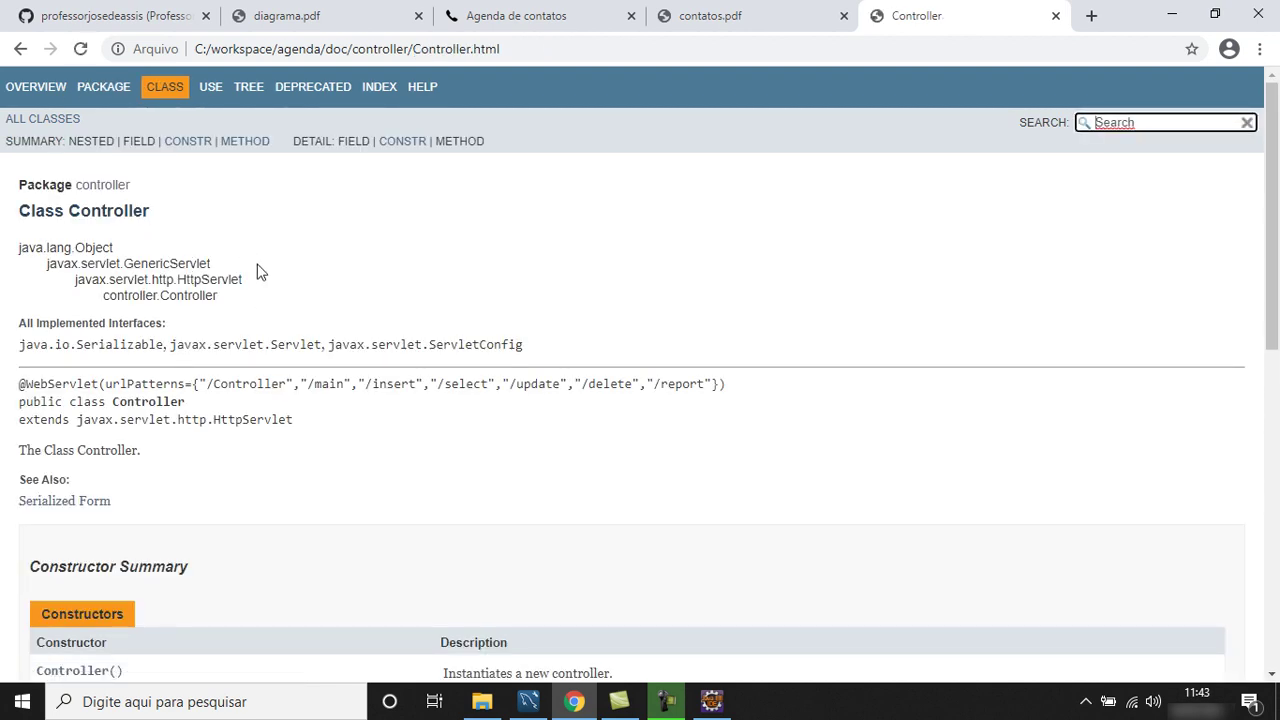
left_click(105, 87)
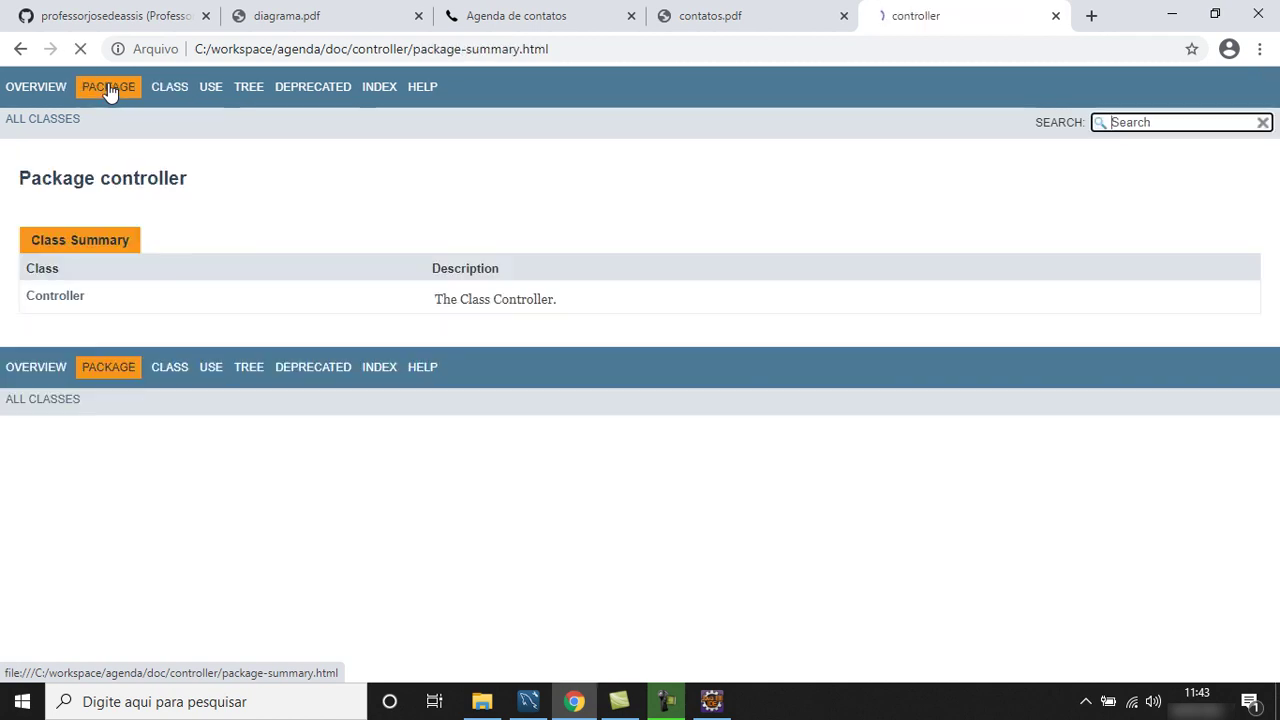
left_click(38, 88)
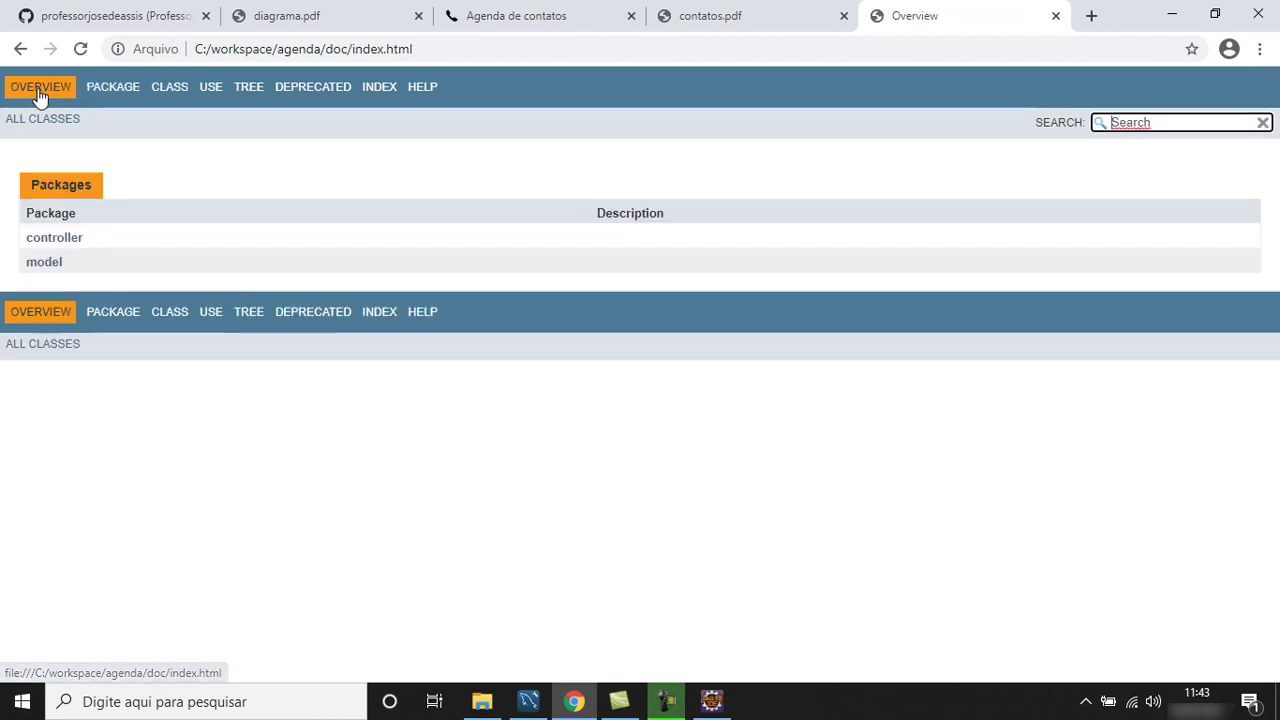
Examine the DAO class page in the model package, including its method summary and method details.
left_click(55, 265)
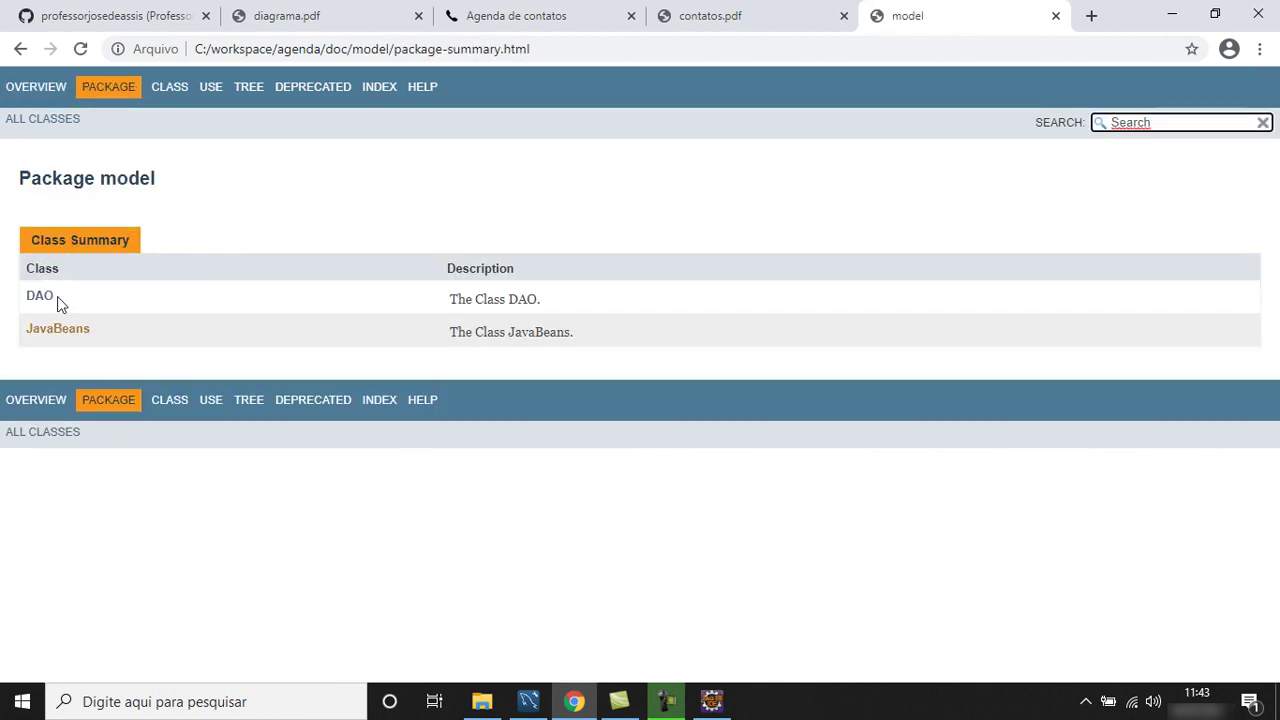
left_click(55, 298)
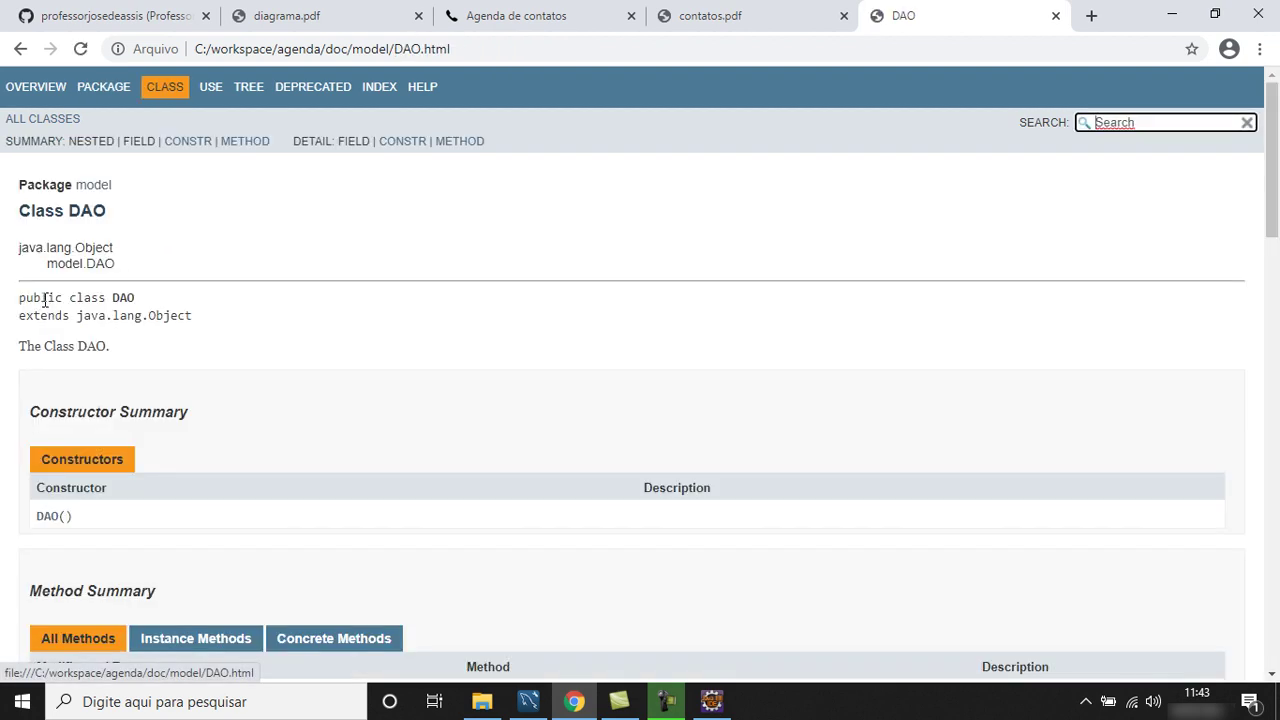
scroll(206, 251, "down", 4)
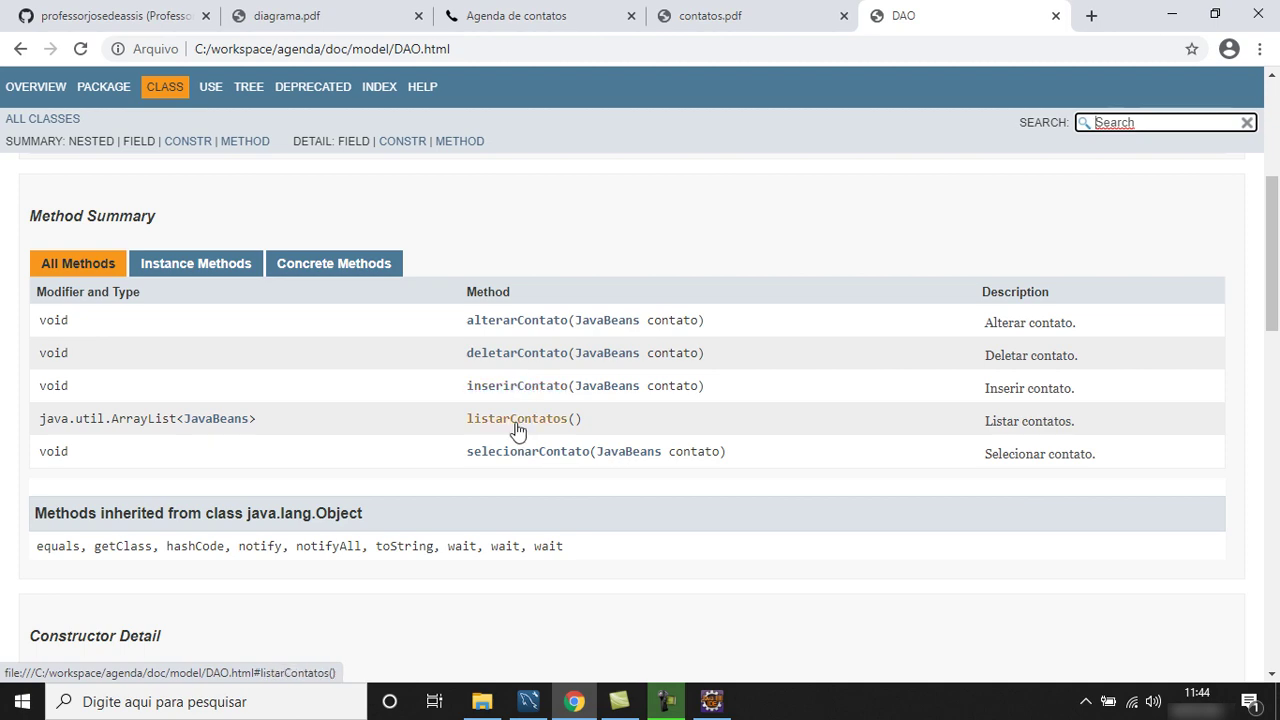
scroll(807, 300, "down", 3)
scroll(810, 301, "down", 3)
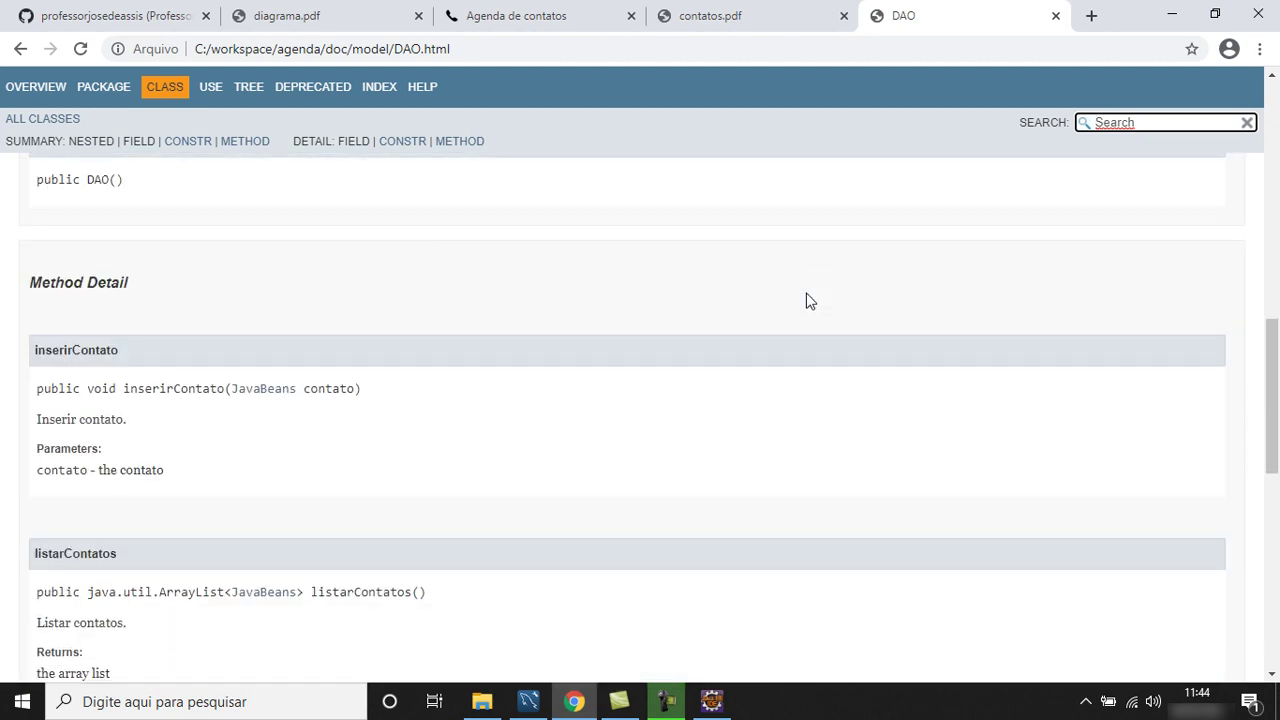
scroll(810, 301, "down", 2)
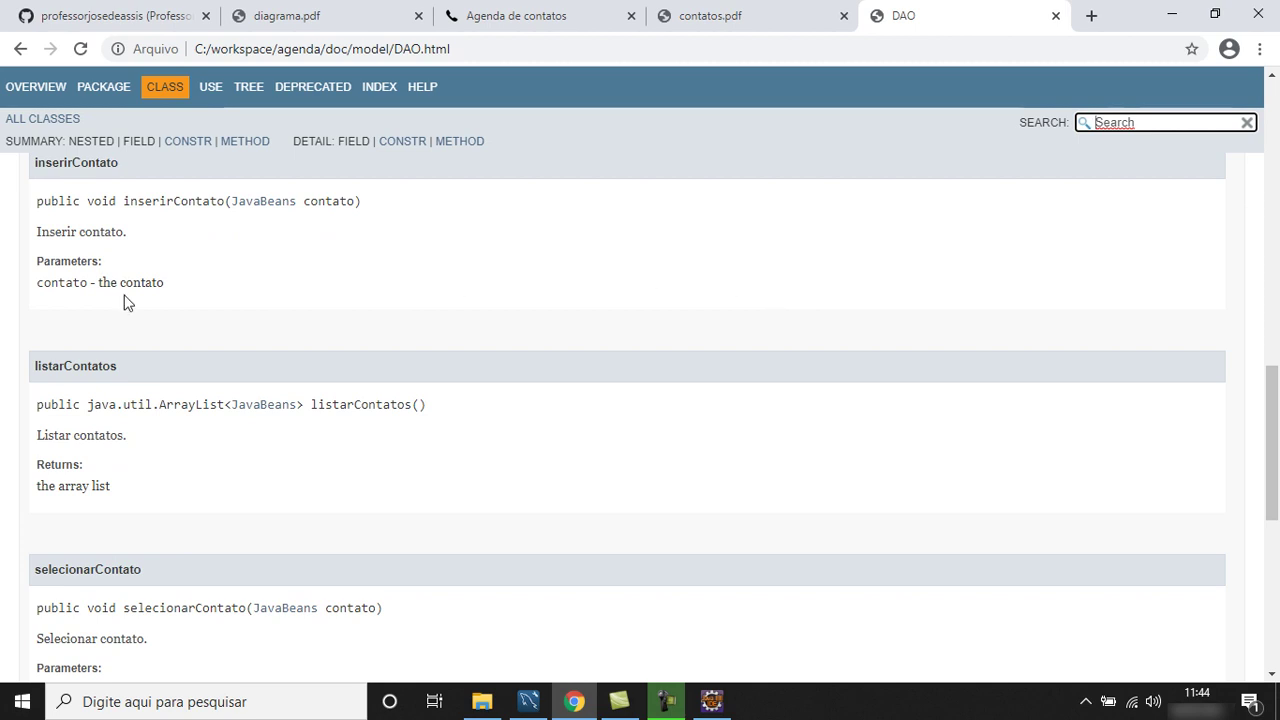
scroll(347, 268, "down", 4)
scroll(347, 265, "up", 10)
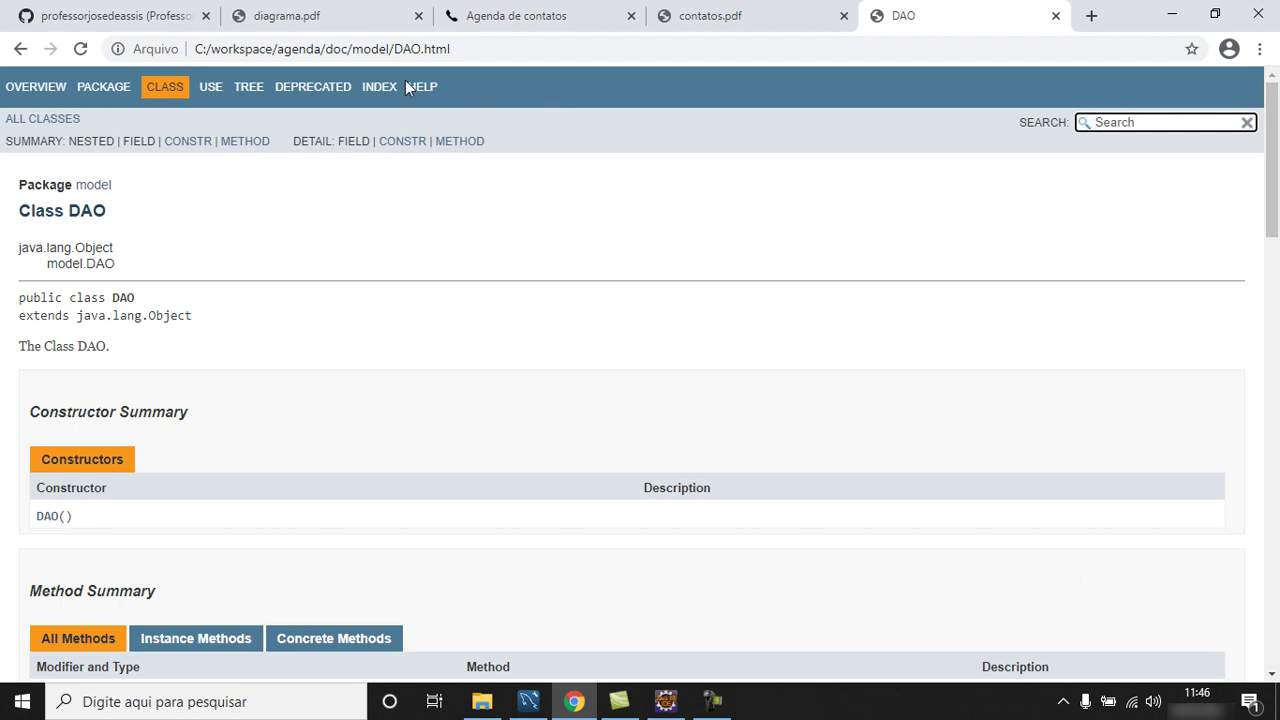
Start a new GitHub repository named javaee with the description "Java WEB - Agenda de contatos".
left_click(143, 12)
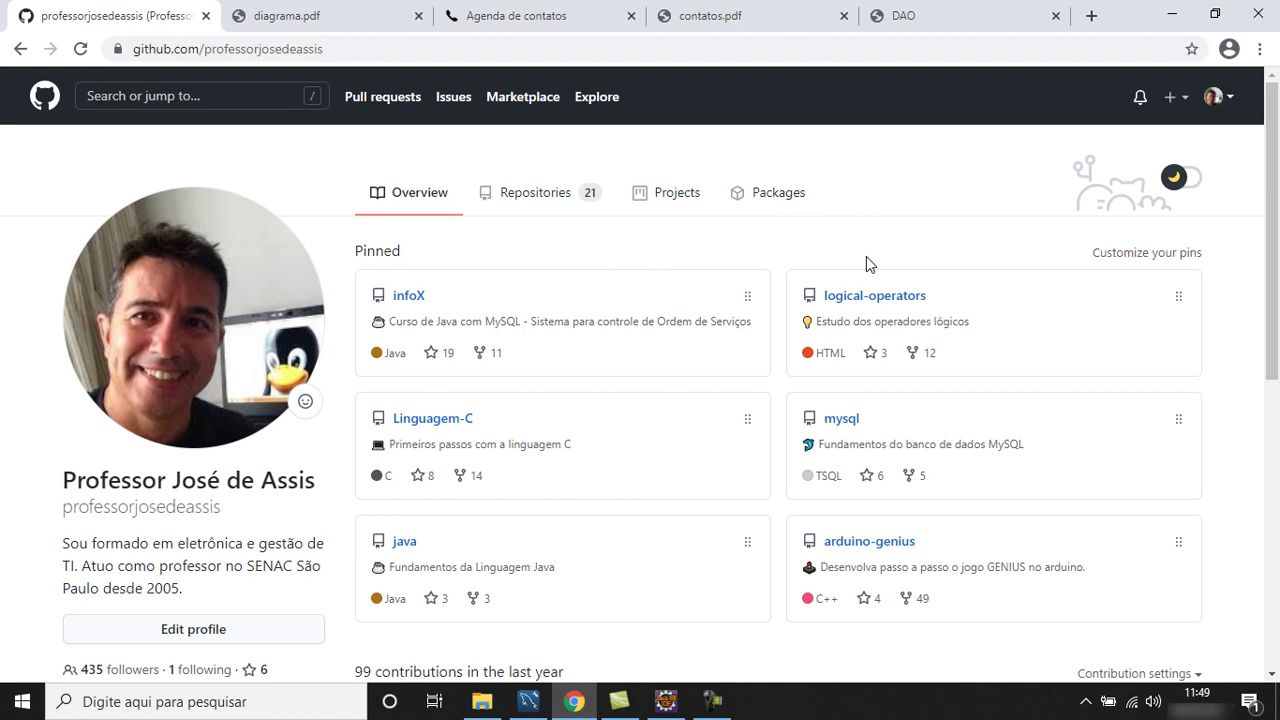
left_click(1178, 97)
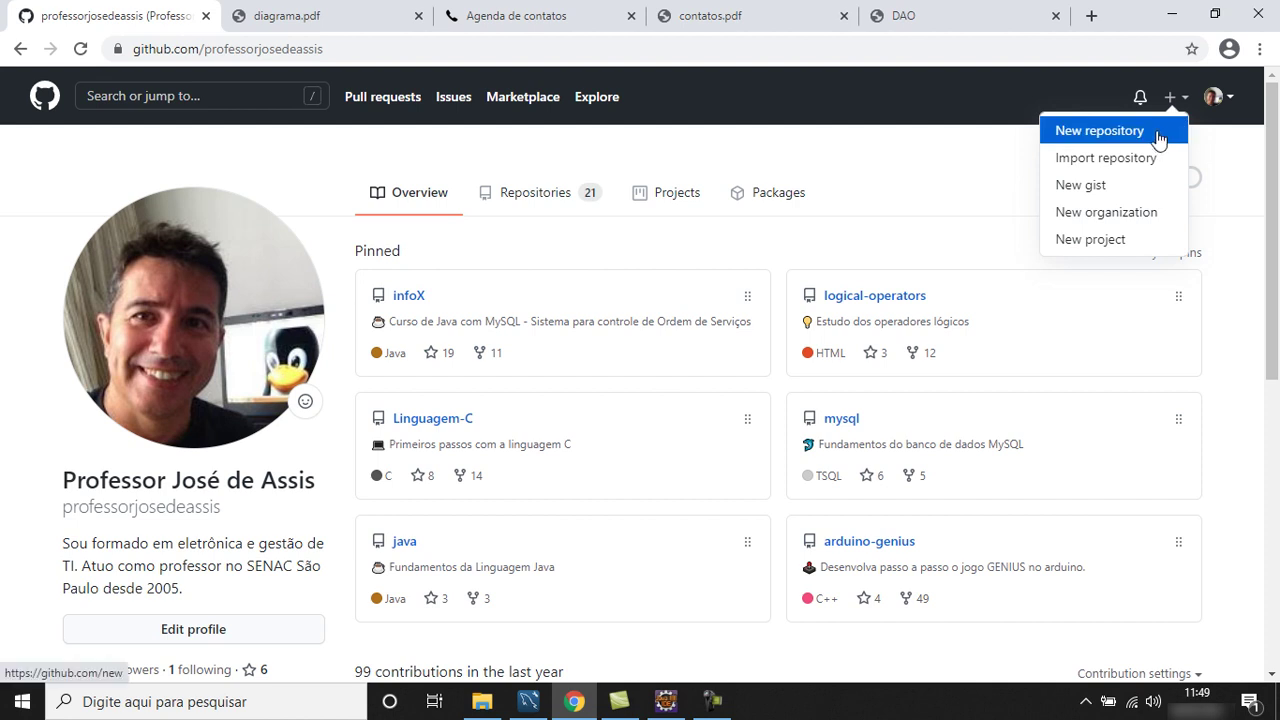
left_click(1158, 140)
left_click(614, 331)
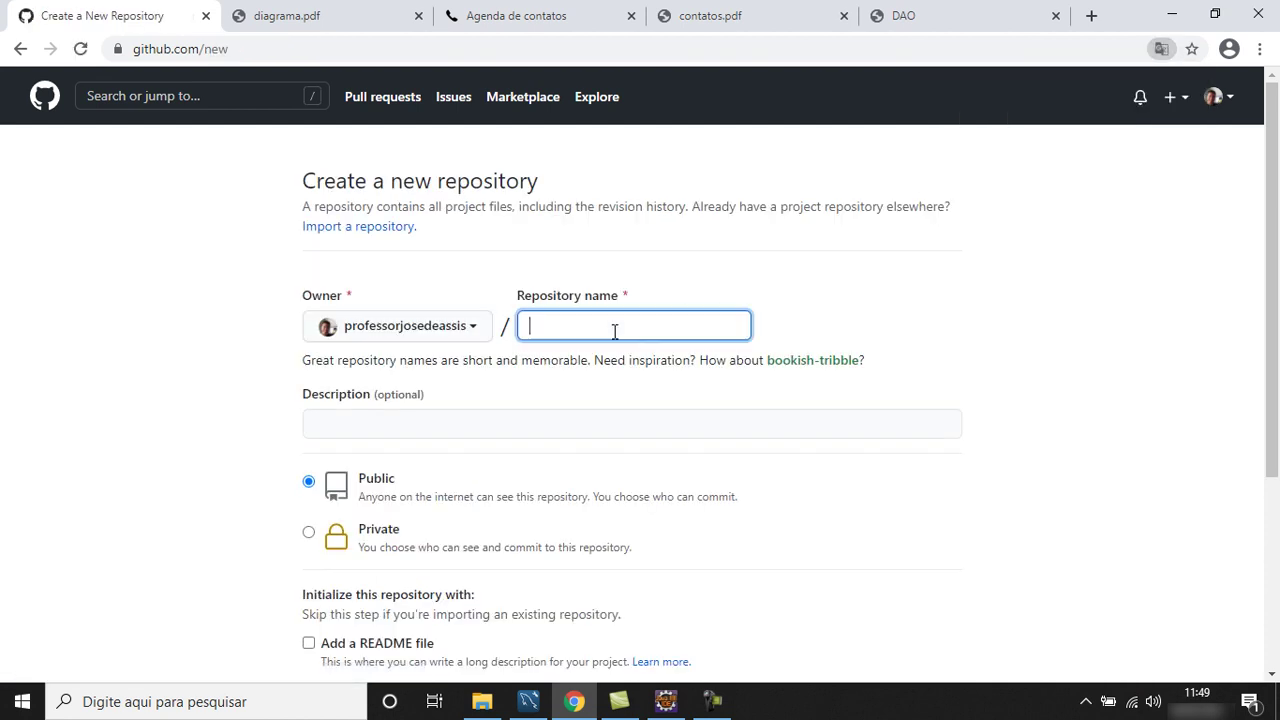
type("jav")
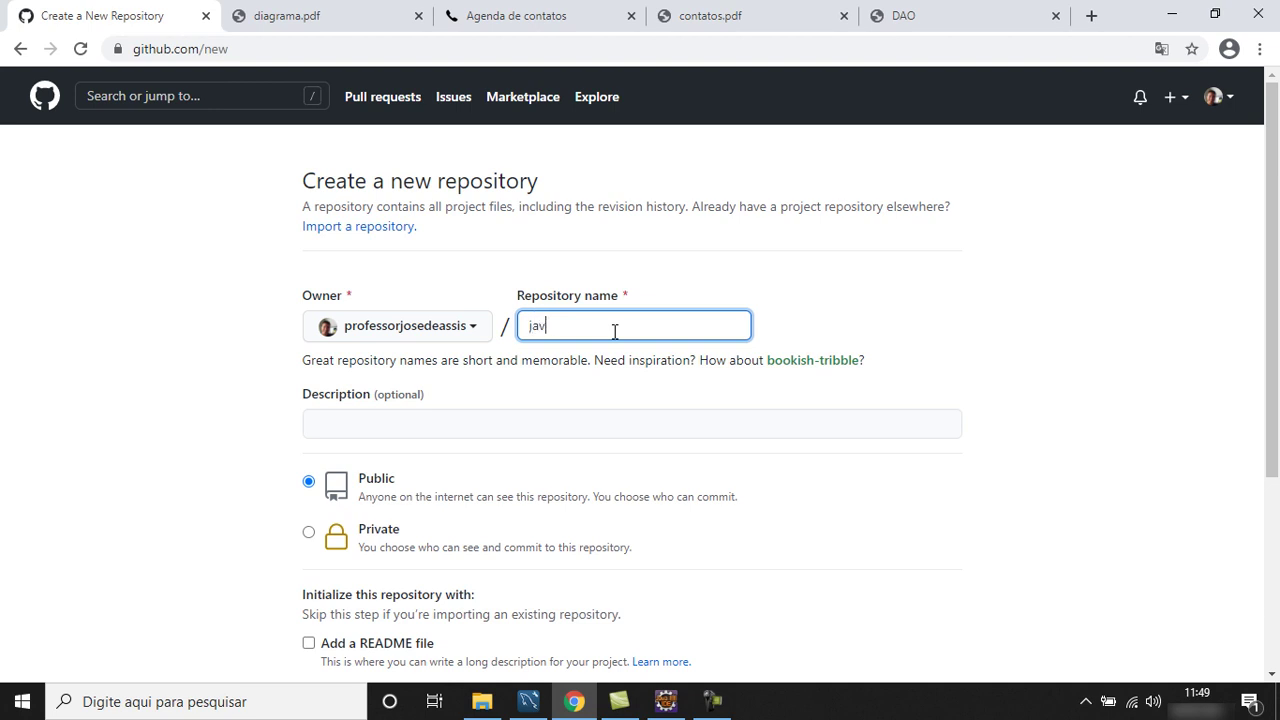
type("aee")
left_click(341, 418)
type("Java WEB - ")
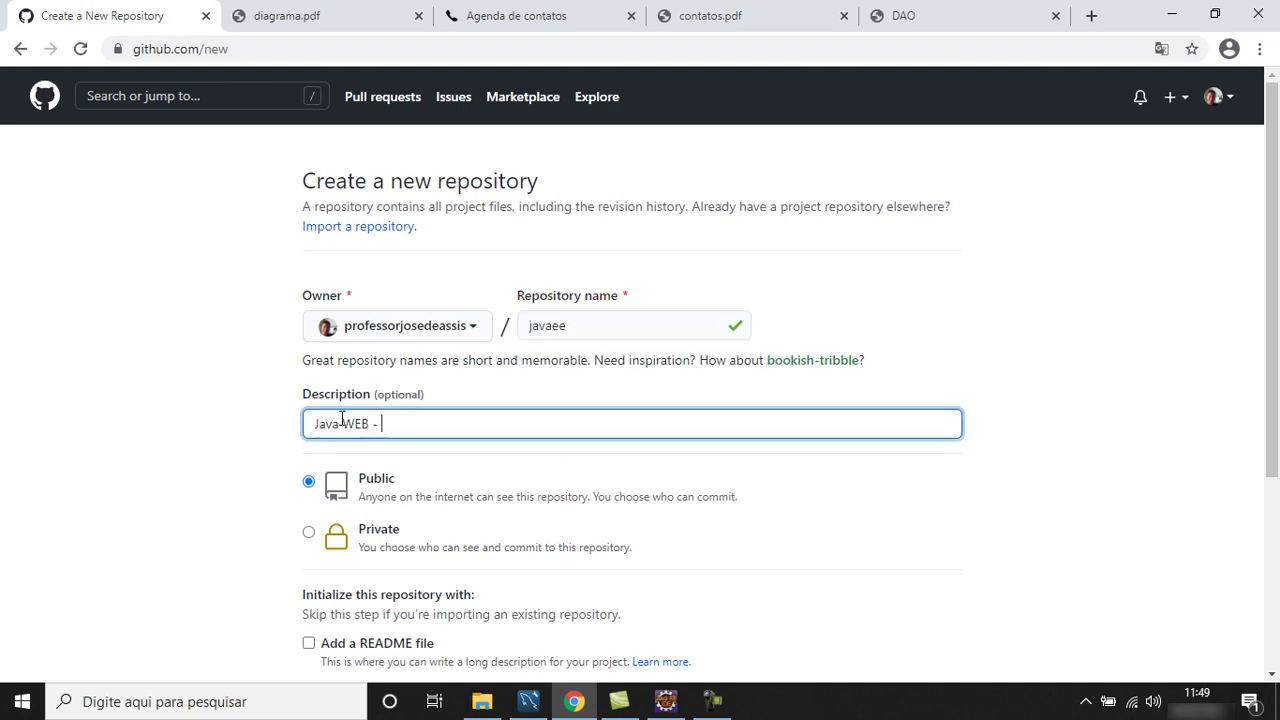
type("Agenda de contatos")
Initialize the repository with a README file and a .gitignore based on the Java template.
scroll(985, 345, "down", 1)
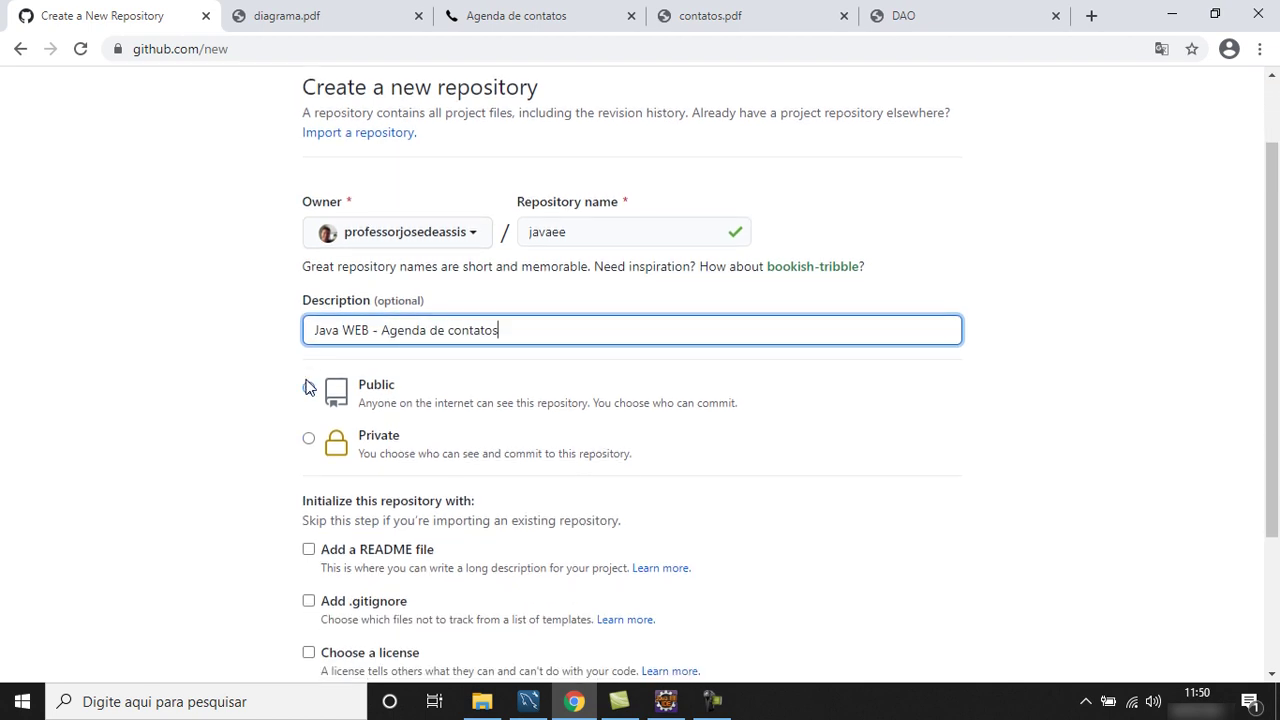
scroll(310, 355, "down", 2)
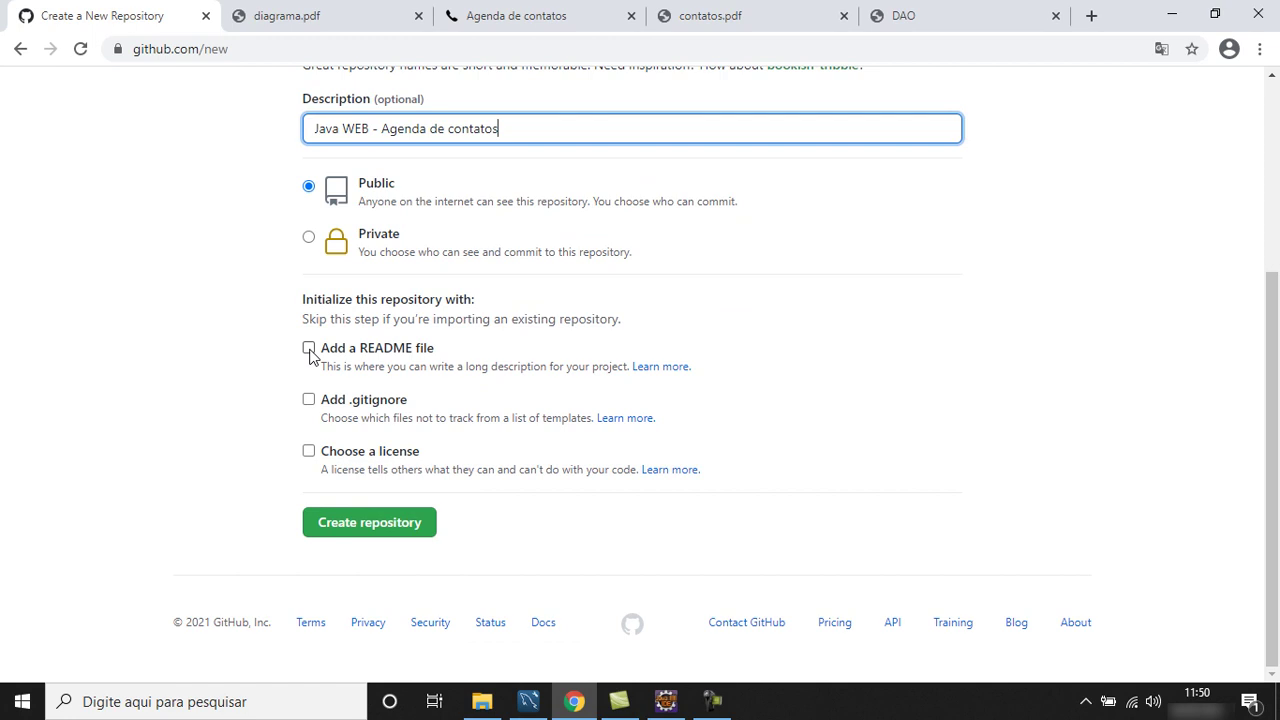
left_click(309, 350)
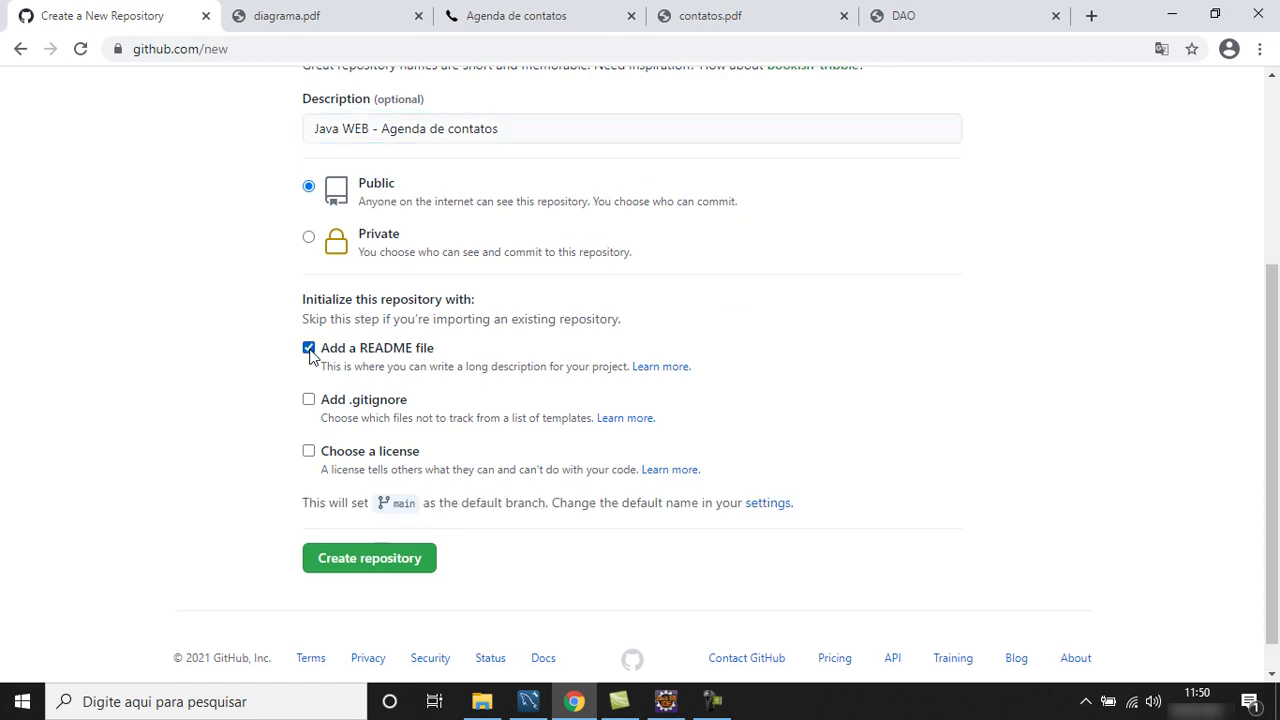
left_click(308, 400)
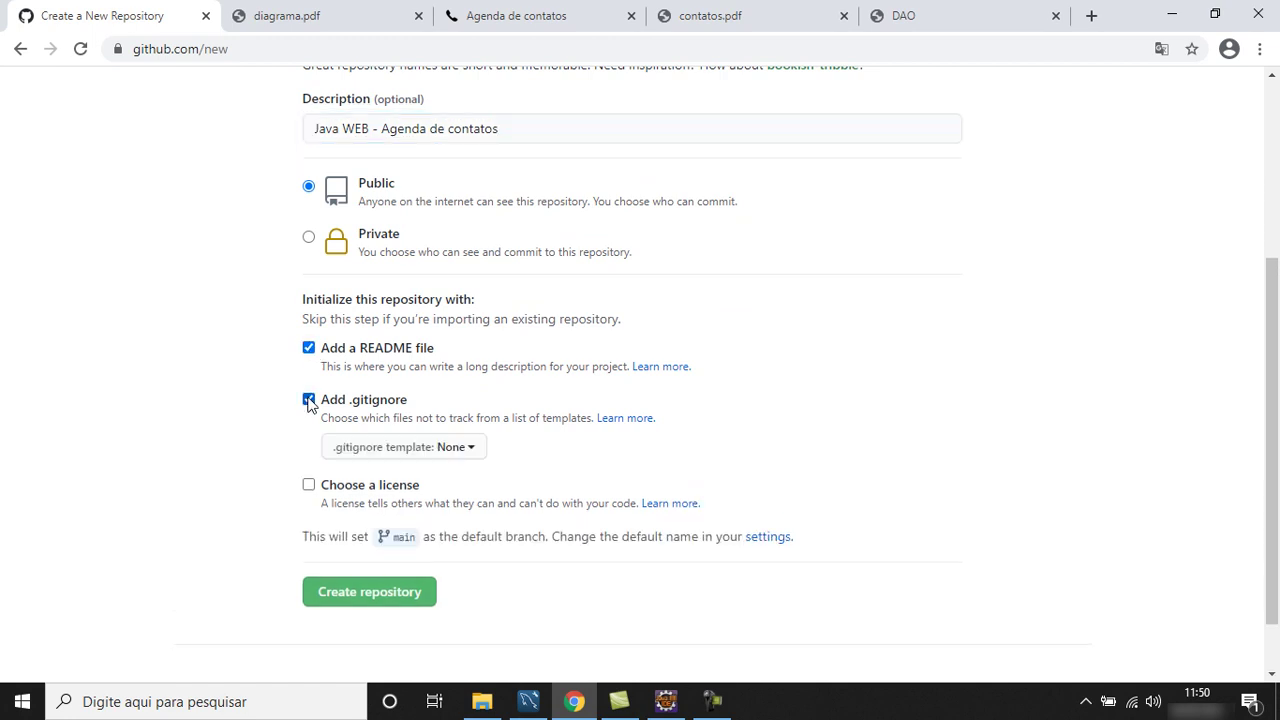
left_click(403, 447)
scroll(491, 586, "down", 2)
scroll(491, 586, "up", 2)
left_click(443, 556)
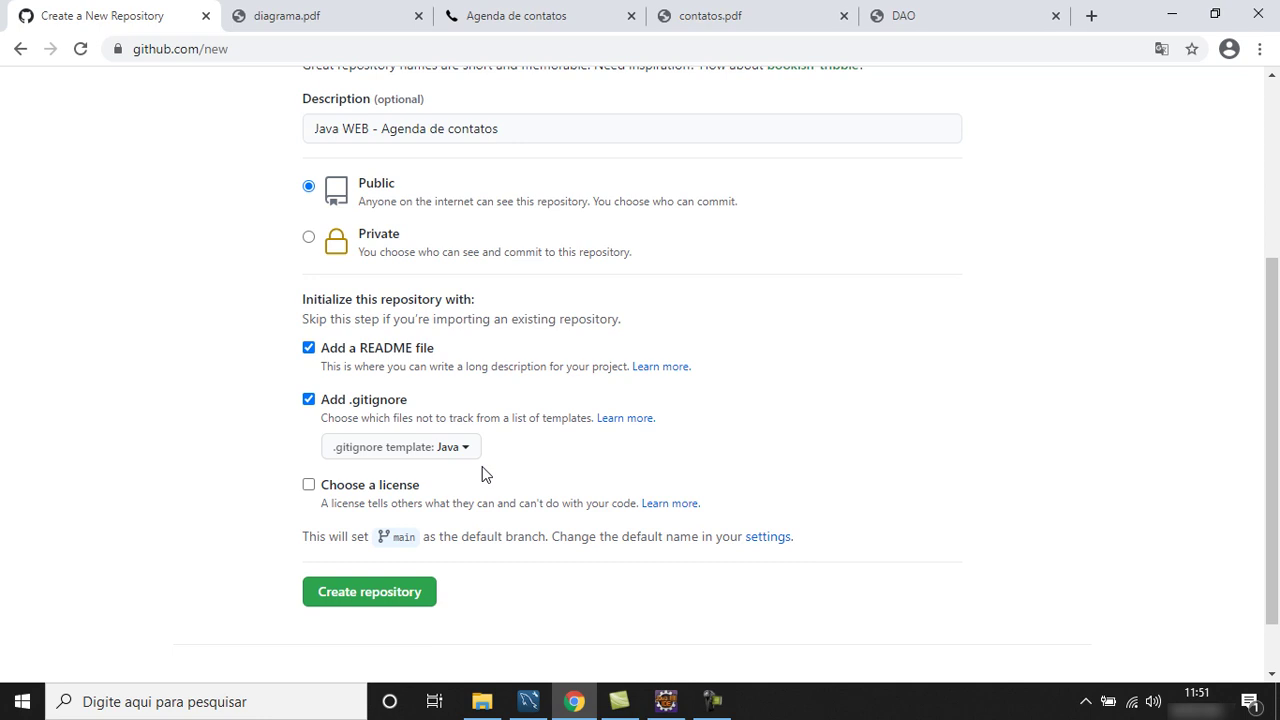
Add the MIT License to the repository and create it.
left_click(309, 486)
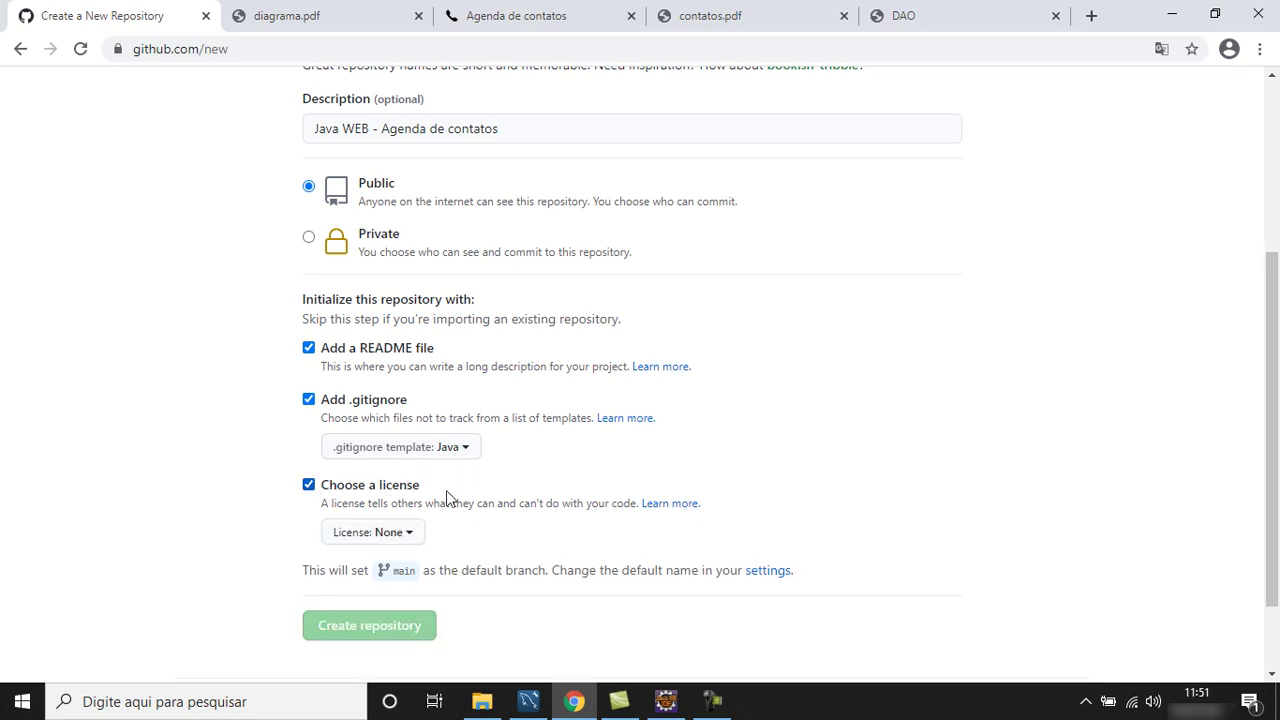
left_click(408, 533)
scroll(1231, 541, "down", 3)
scroll(560, 528, "down", 3)
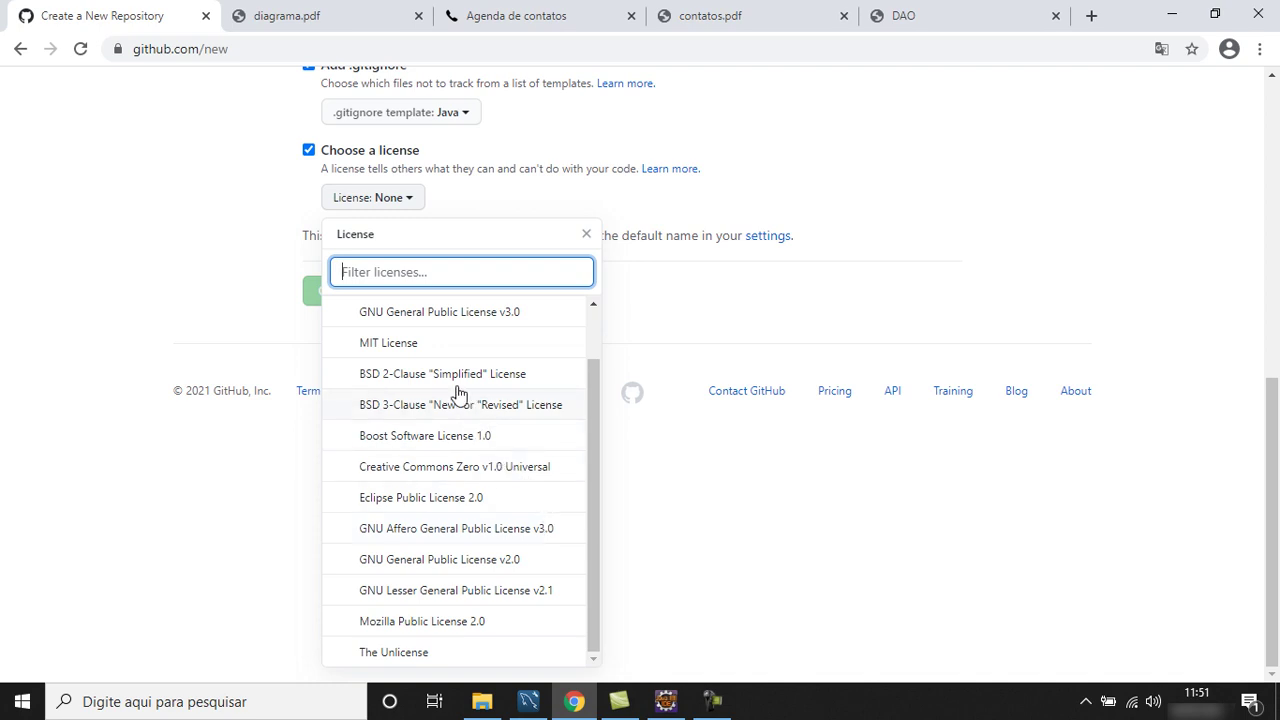
left_click(415, 344)
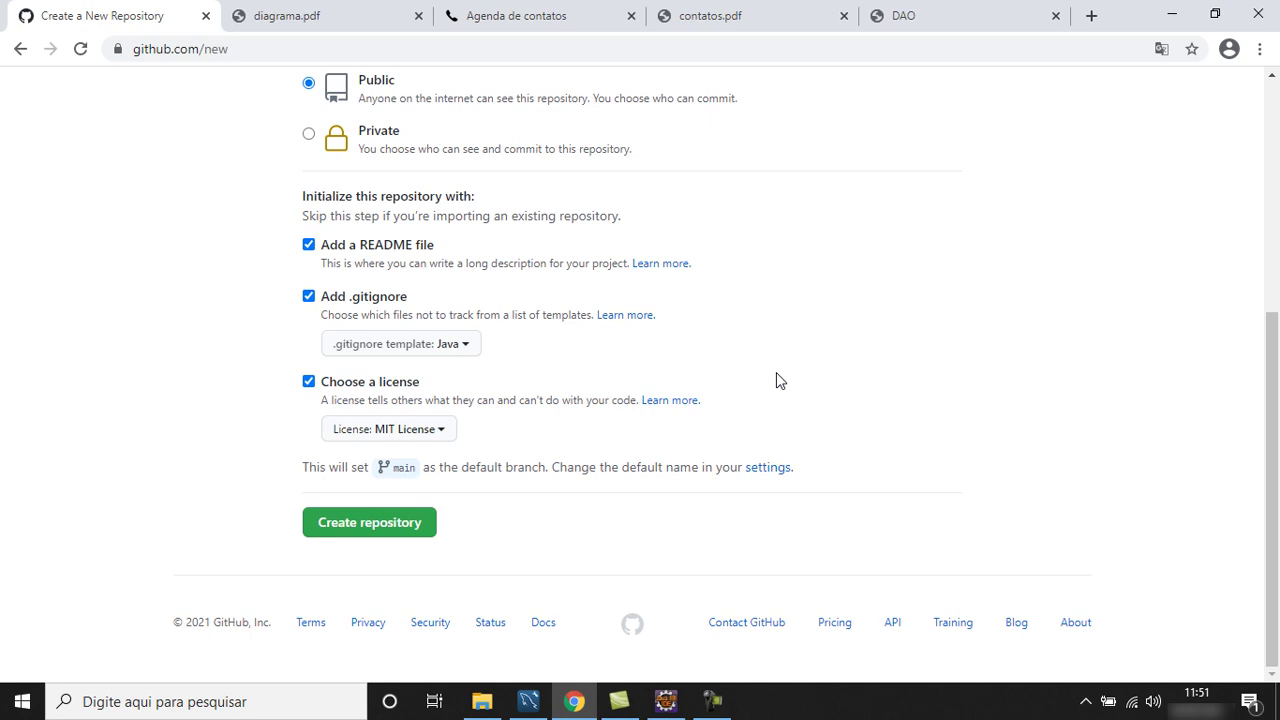
left_click(380, 533)
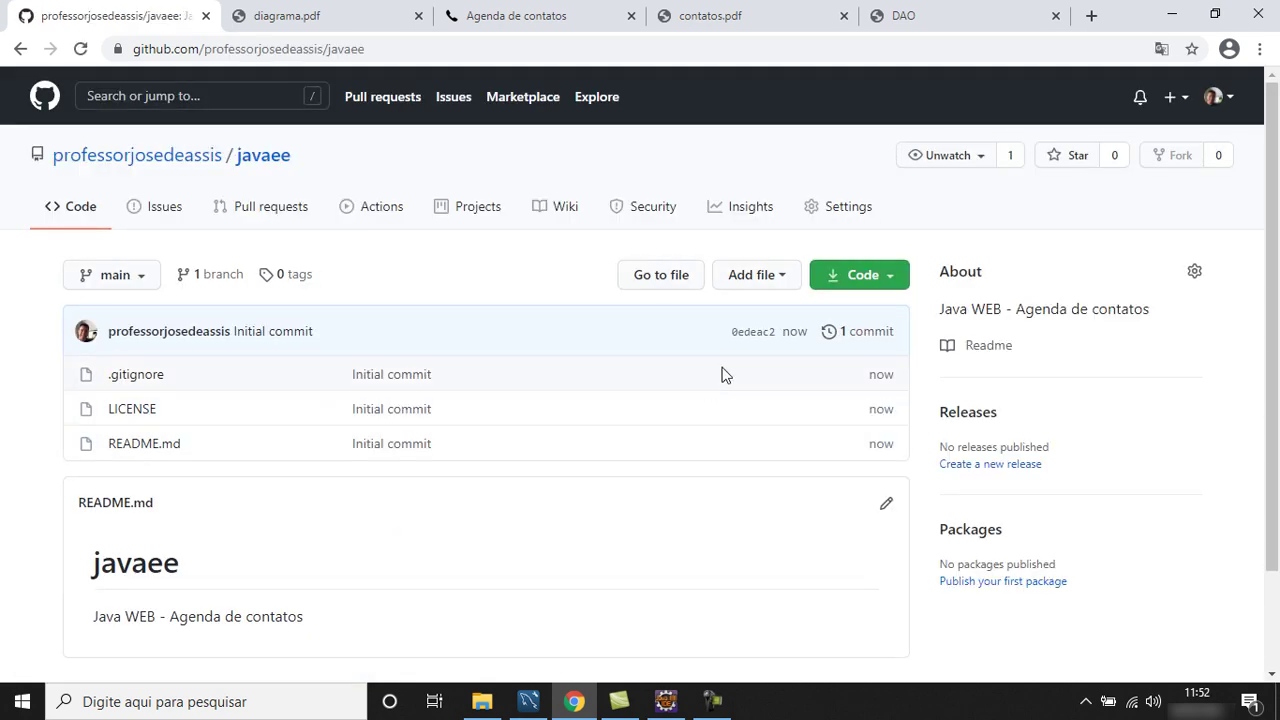
Add the agenda project folder from C:\workspace to a file upload for the javaee repository.
left_click(777, 283)
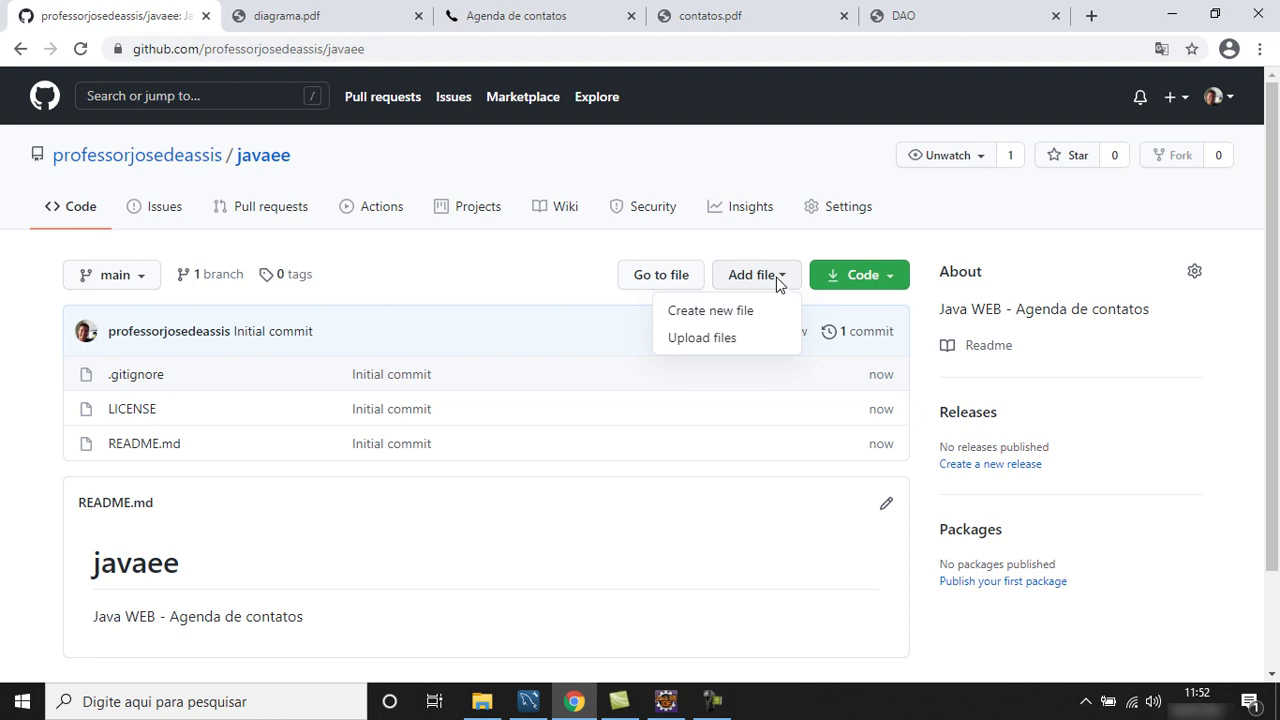
left_click(706, 340)
left_click(482, 700)
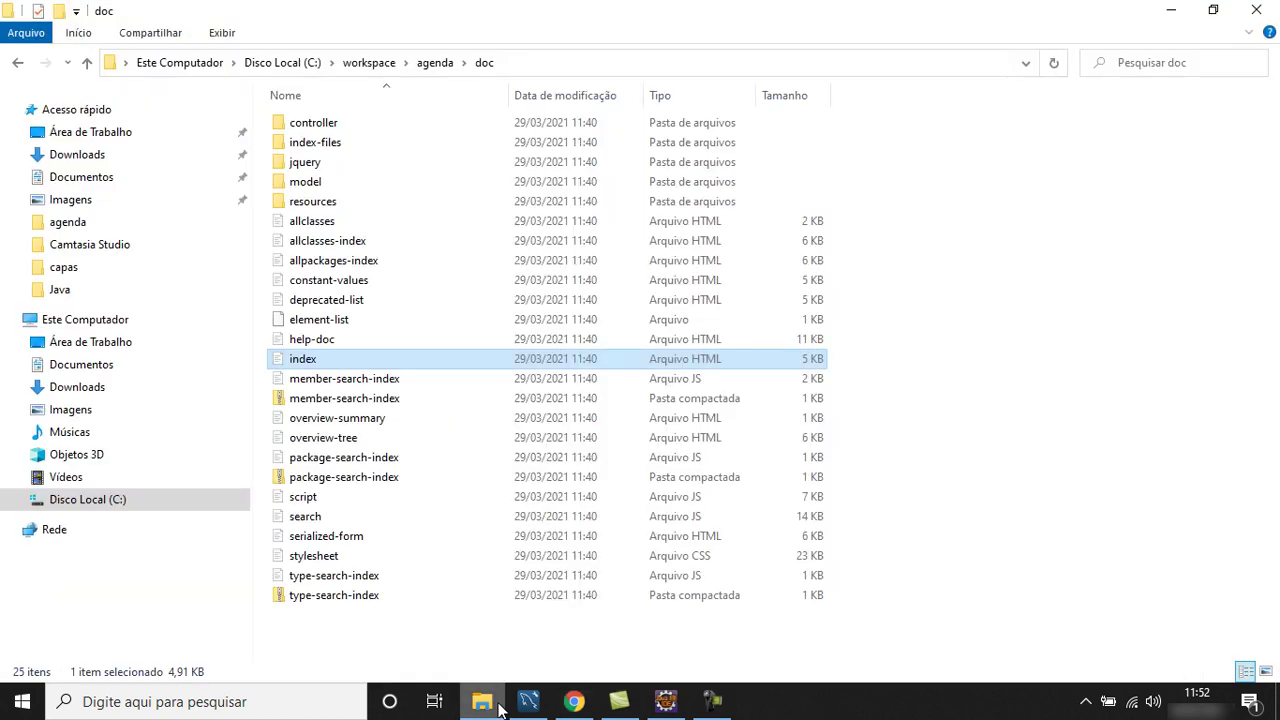
left_click(108, 320)
double_click(355, 282)
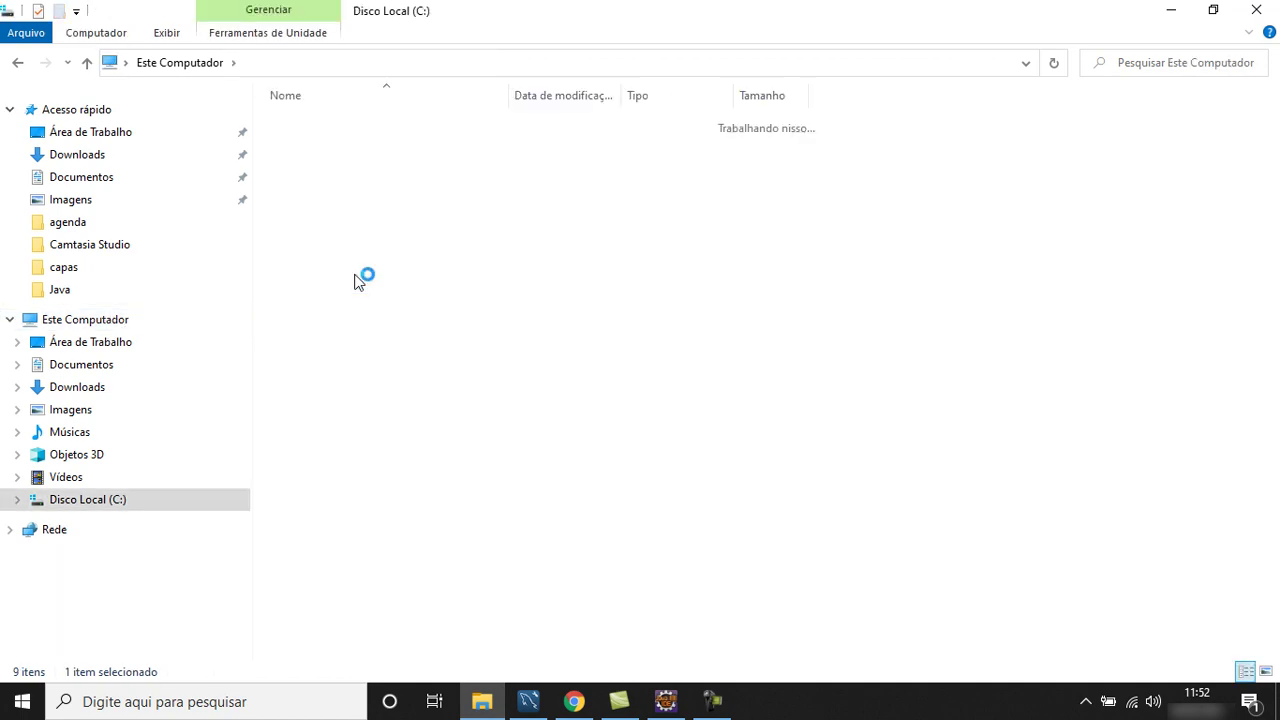
double_click(337, 378)
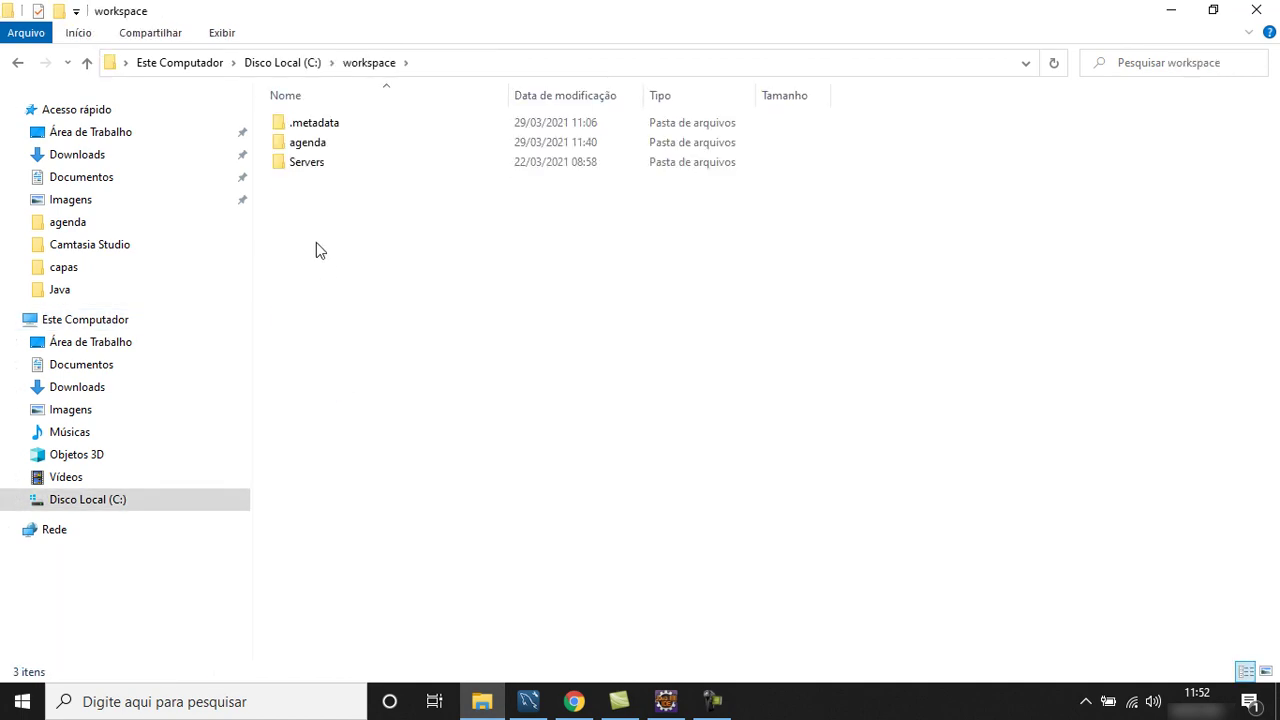
left_click_drag(342, 35, 705, 470)
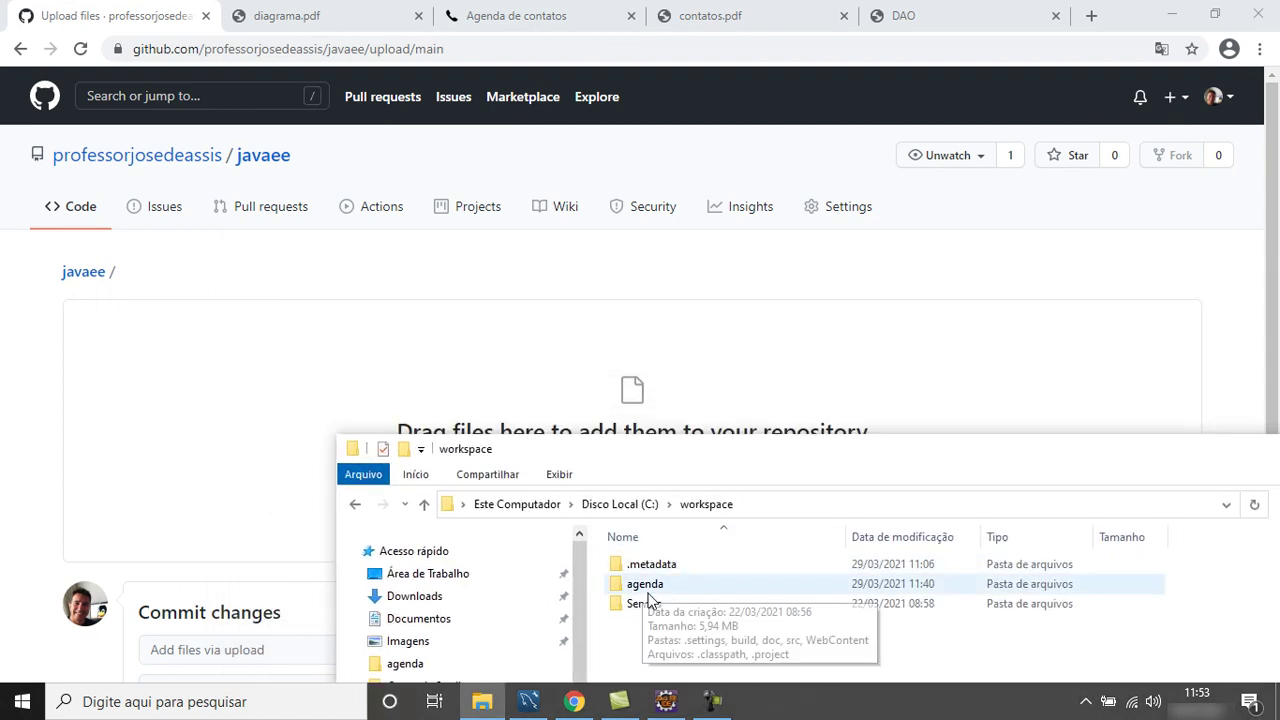
left_click_drag(648, 592, 547, 404)
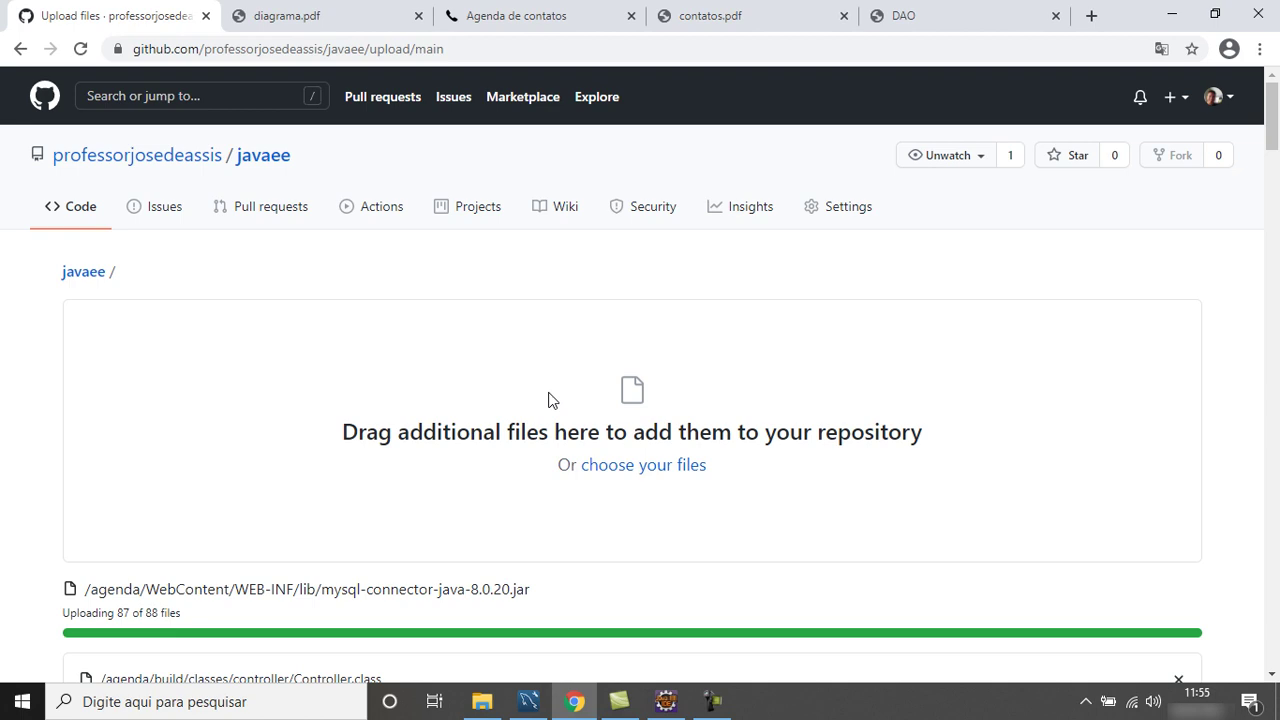
Commit the uploaded project files directly to the main branch with the message "Adicionei o projeto agenda".
left_click_drag(1272, 123, 1277, 636)
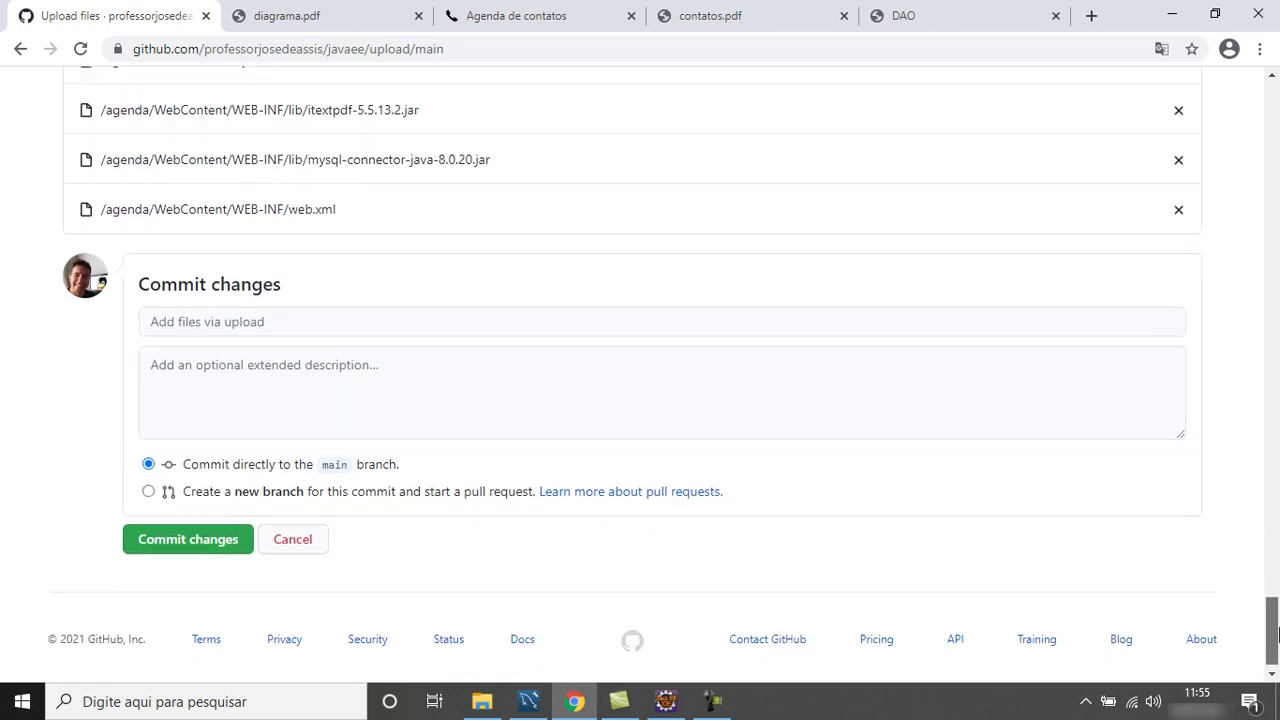
left_click(205, 321)
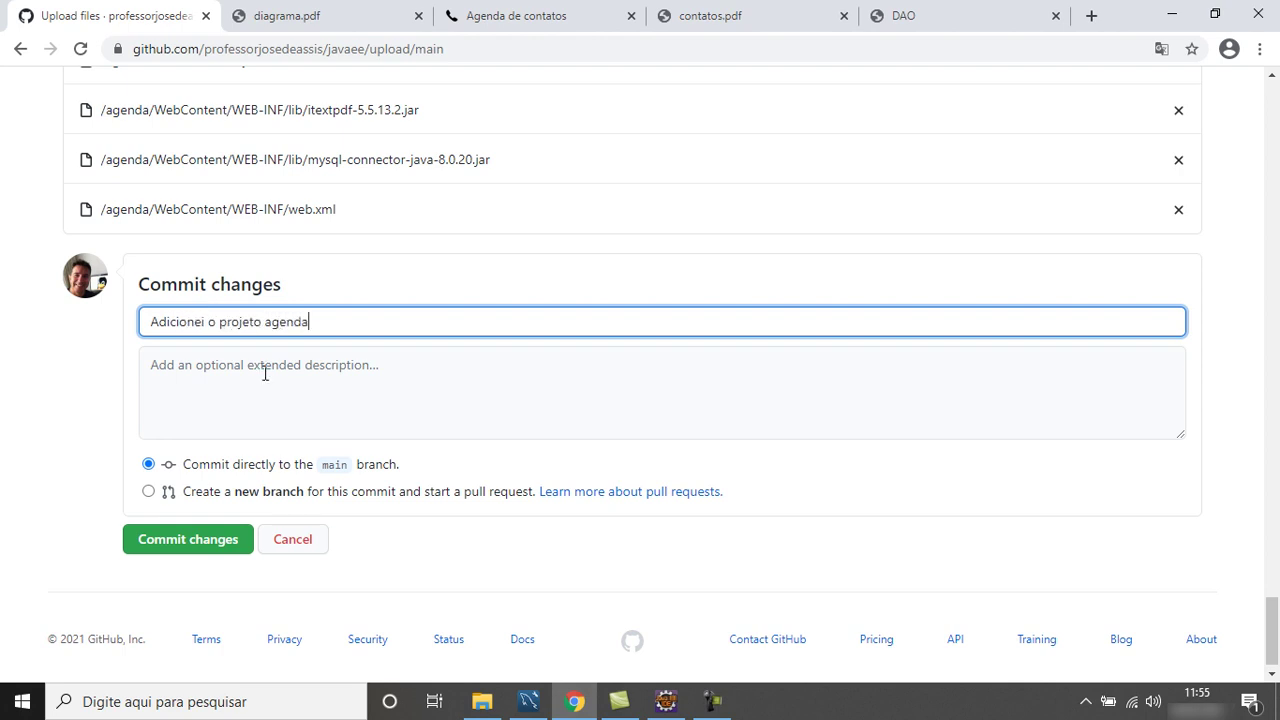
left_click(207, 550)
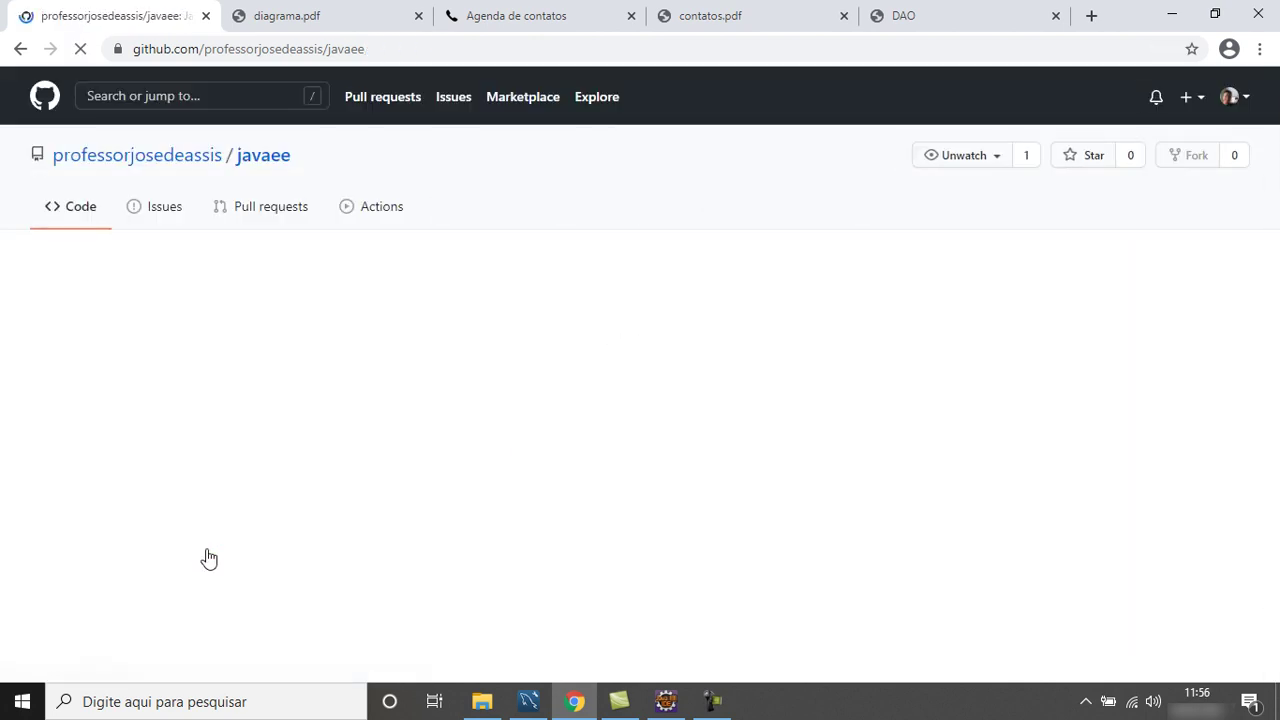
Review the uploaded agenda project's WebContent folder, including its imagens and WEB-INF/lib subfolders.
left_click(133, 377)
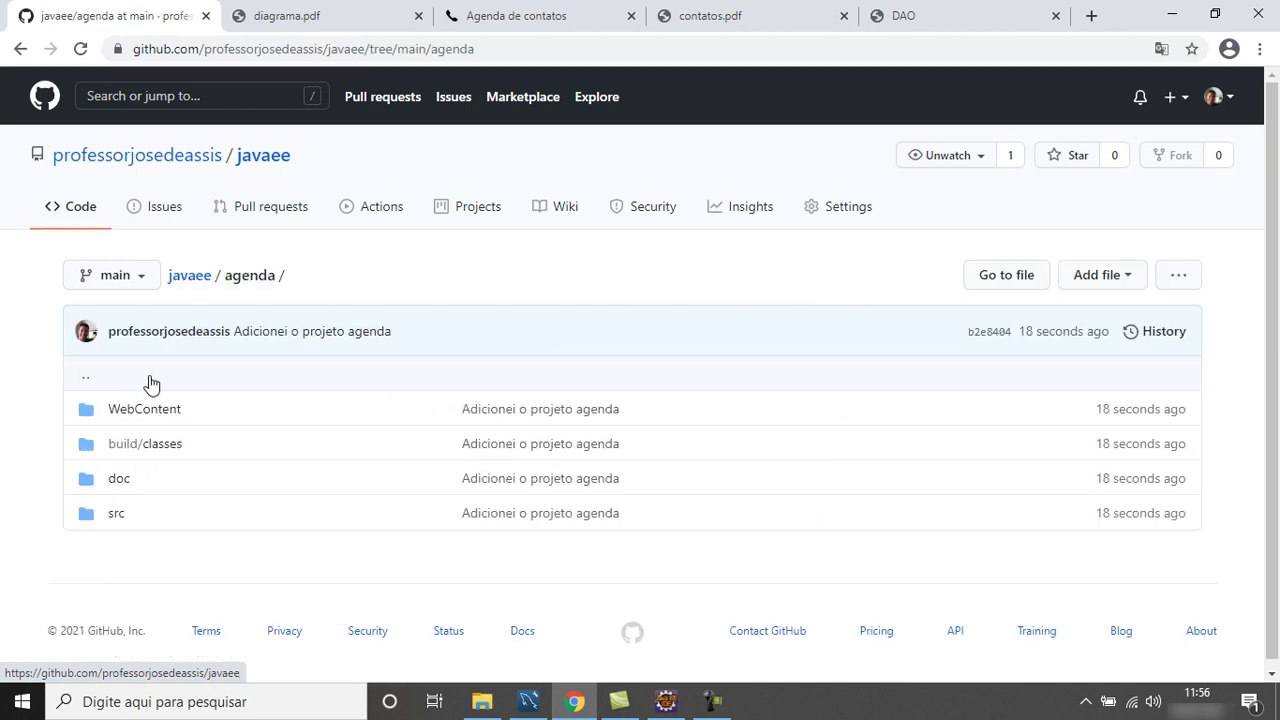
left_click(156, 416)
scroll(210, 410, "down", 3)
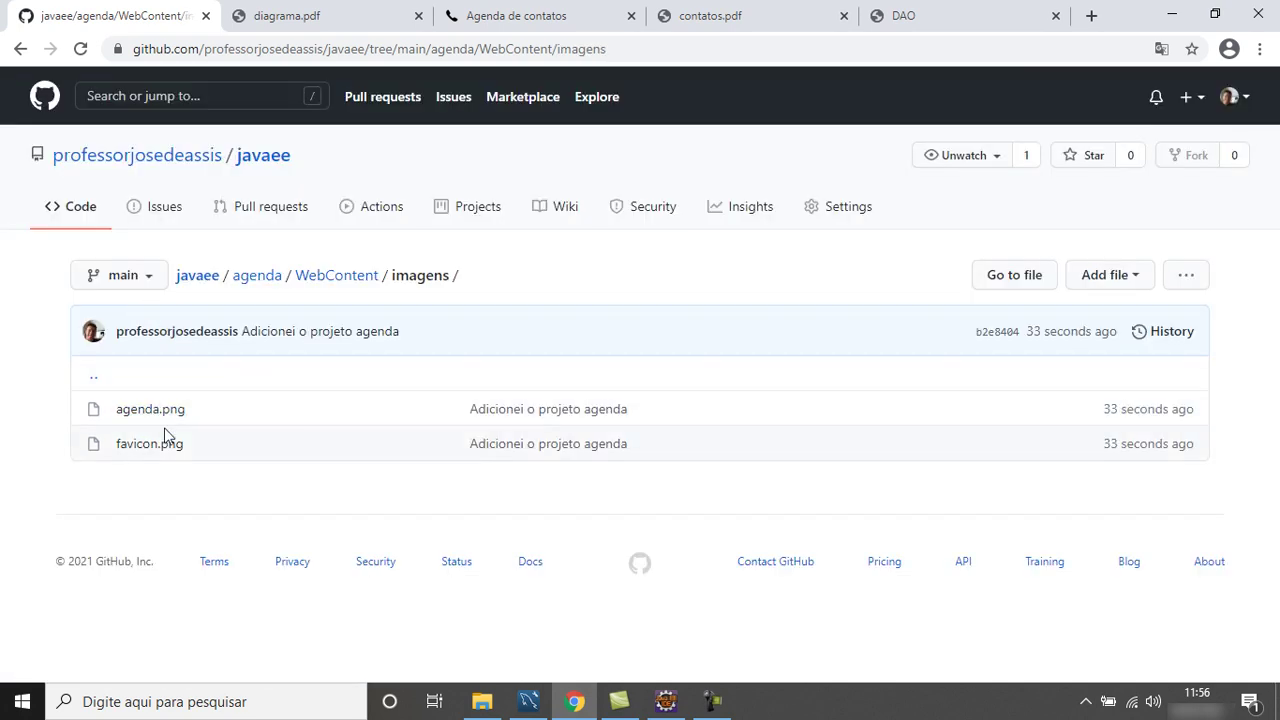
left_click(332, 285)
left_click(143, 446)
left_click(125, 411)
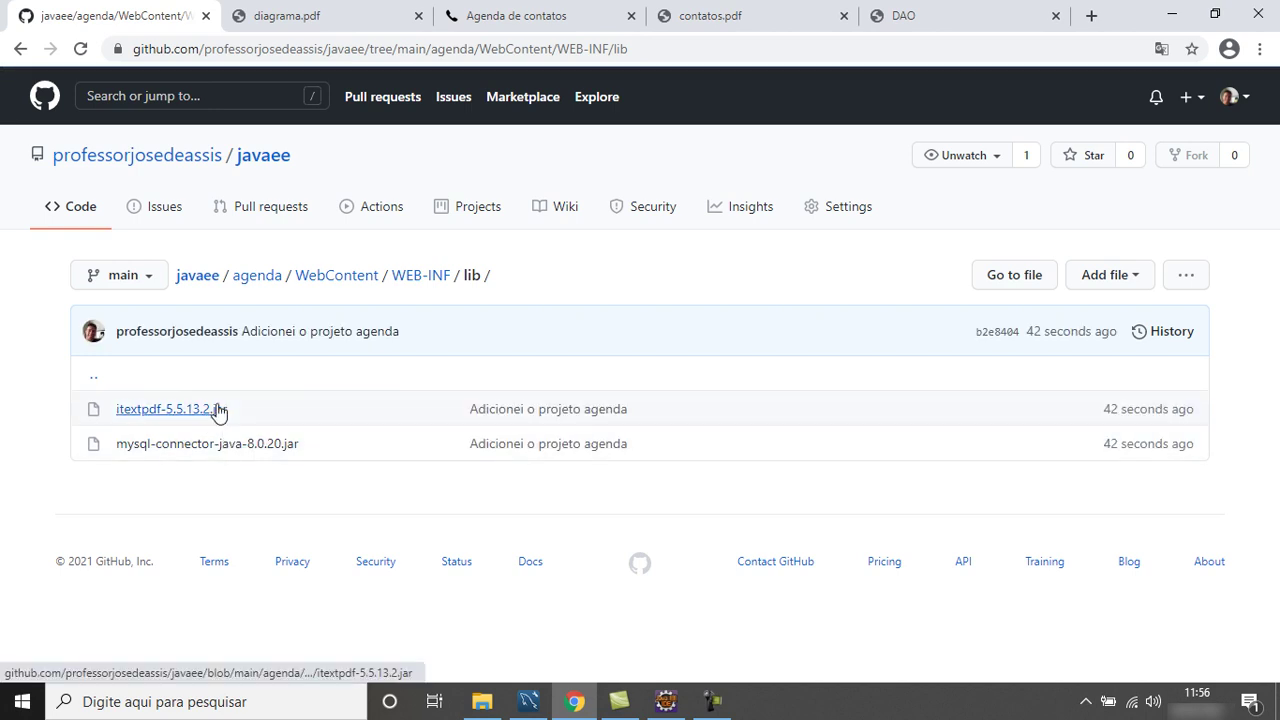
left_click(355, 282)
View the code of confirmador.js in the scripts folder of WebContent.
scroll(355, 282, "down", 2)
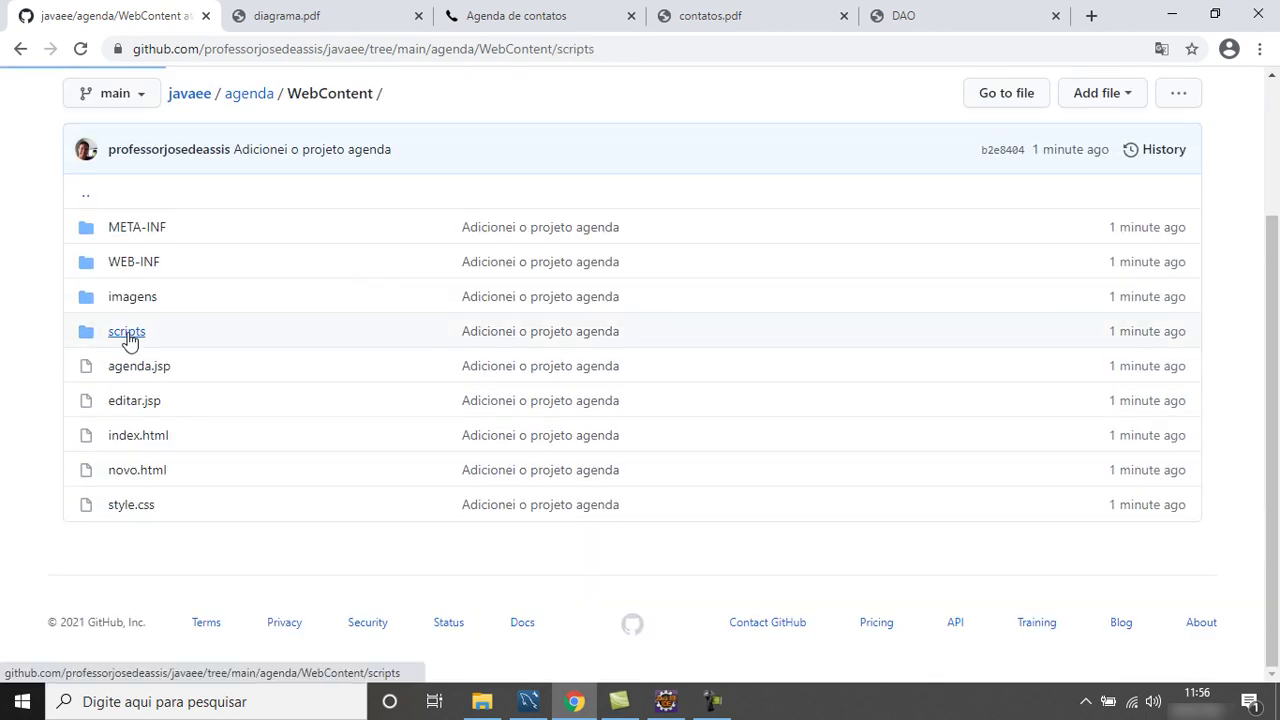
left_click(126, 332)
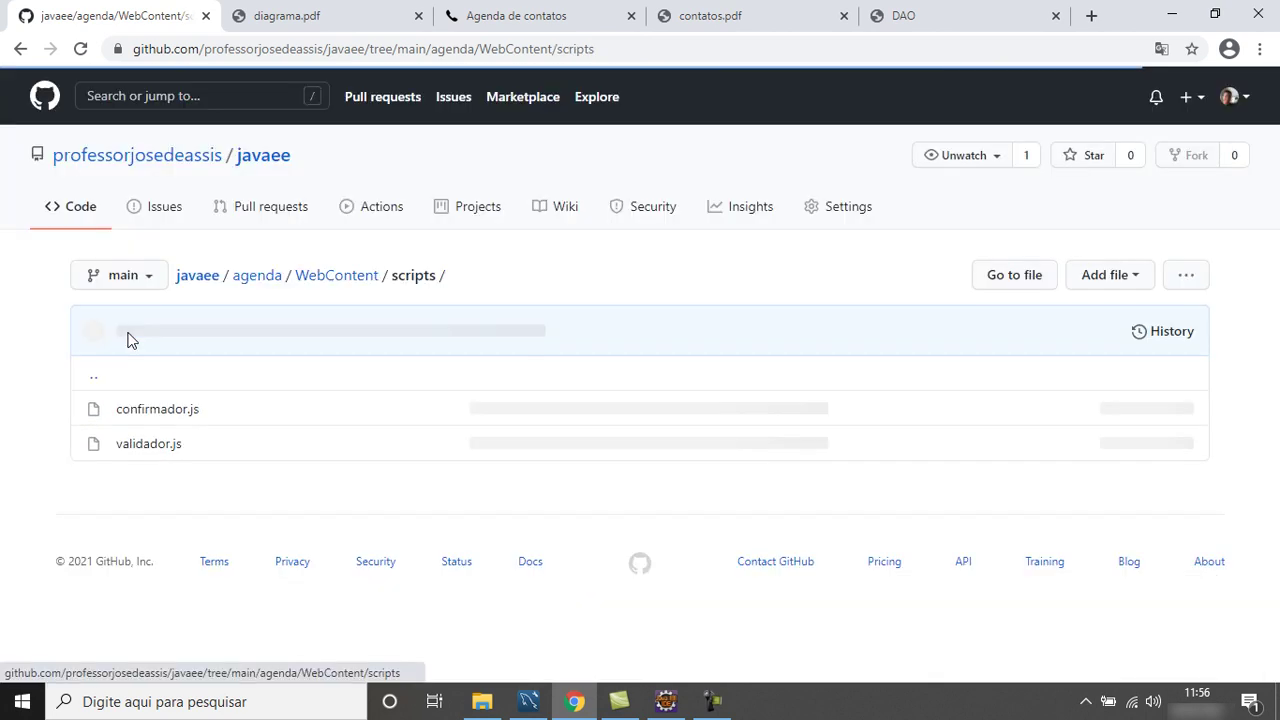
left_click(164, 416)
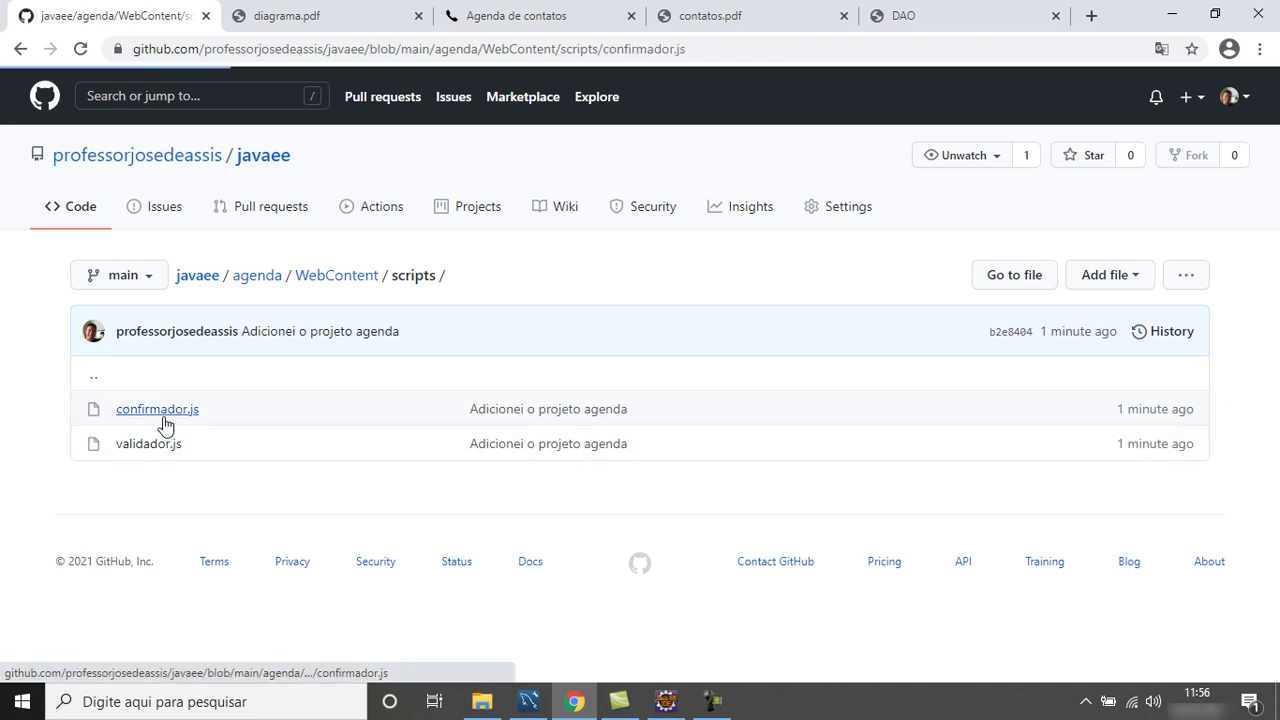
scroll(366, 418, "down", 2)
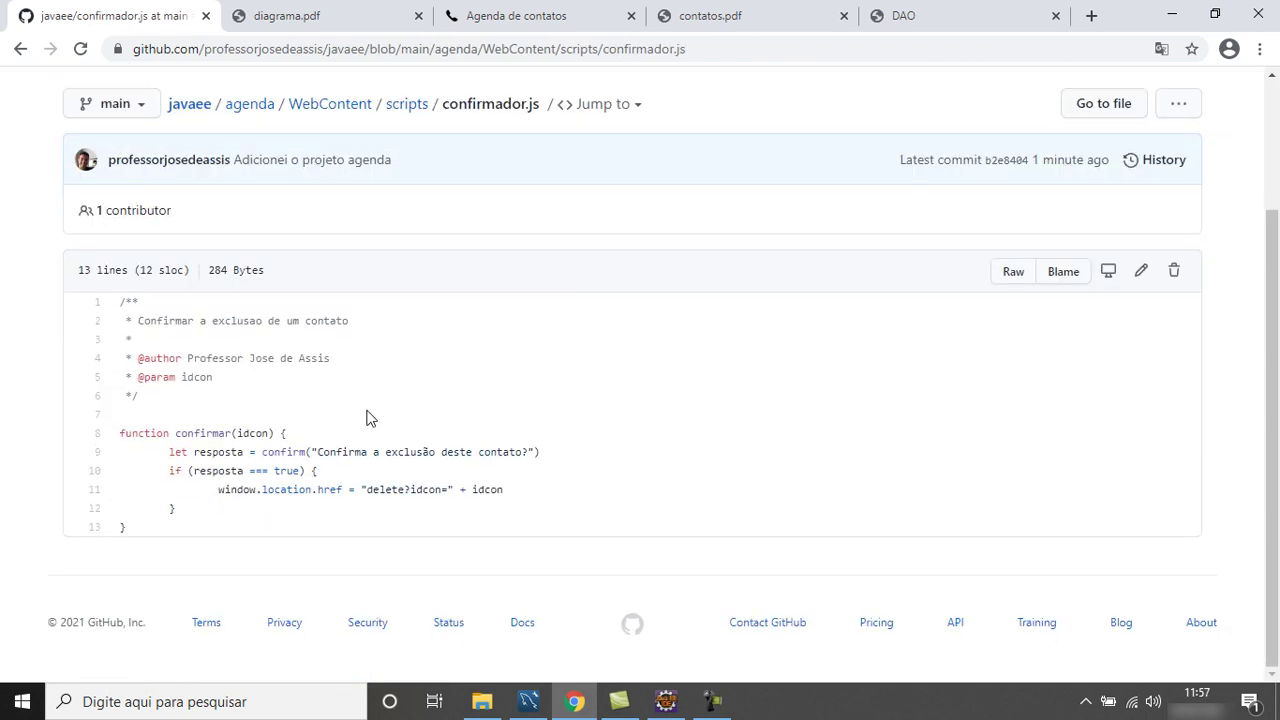
Look through the Javadoc files in the agenda project's doc folder.
left_click(248, 106)
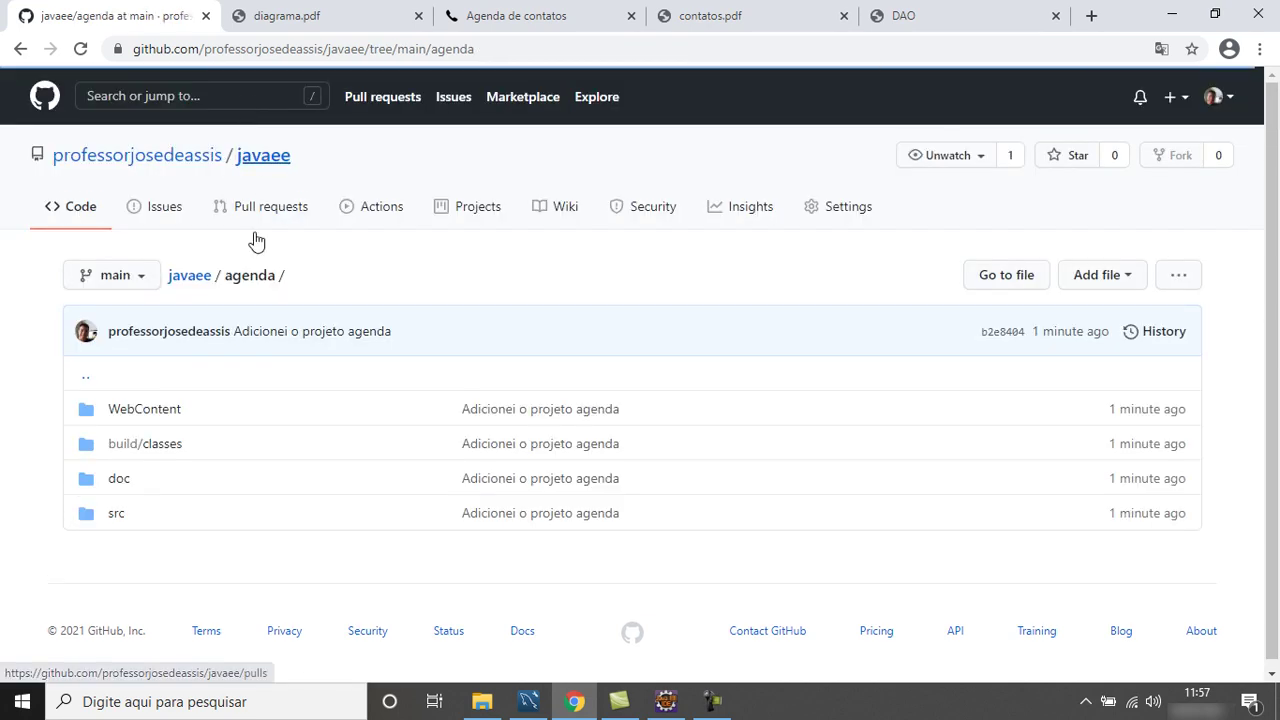
left_click(122, 477)
scroll(252, 370, "down", 5)
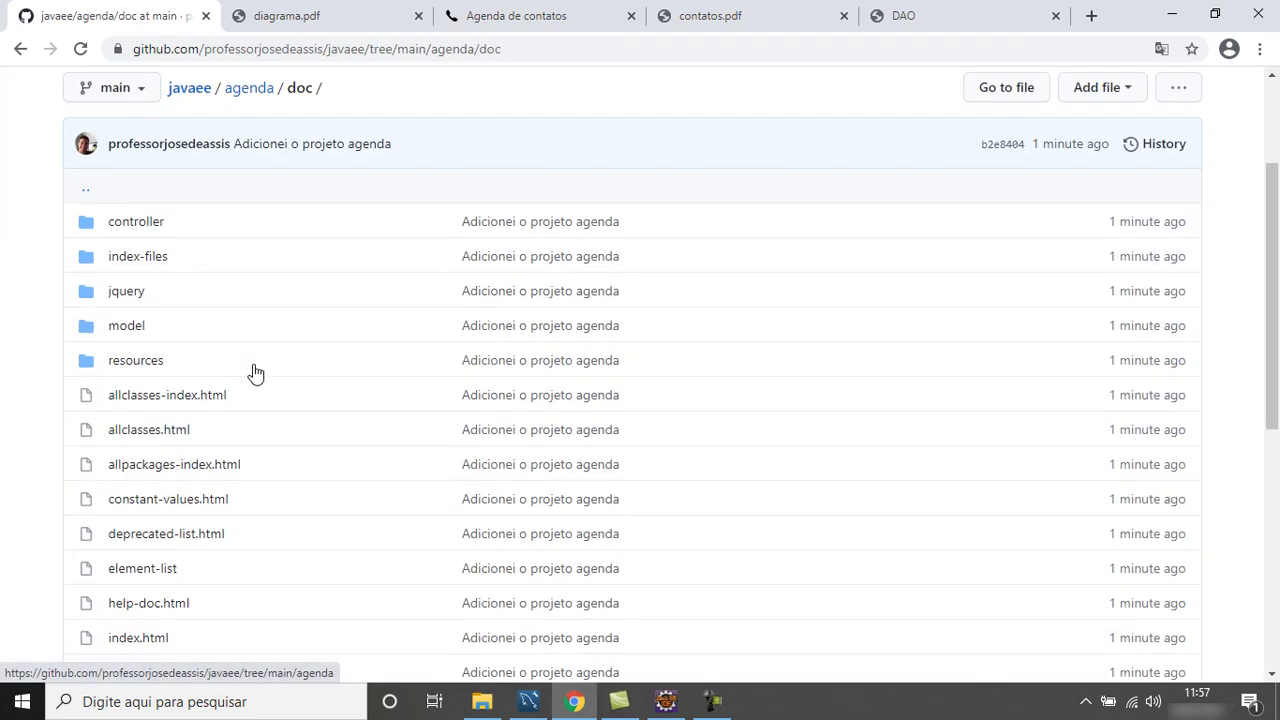
scroll(254, 370, "down", 2)
scroll(254, 370, "up", 7)
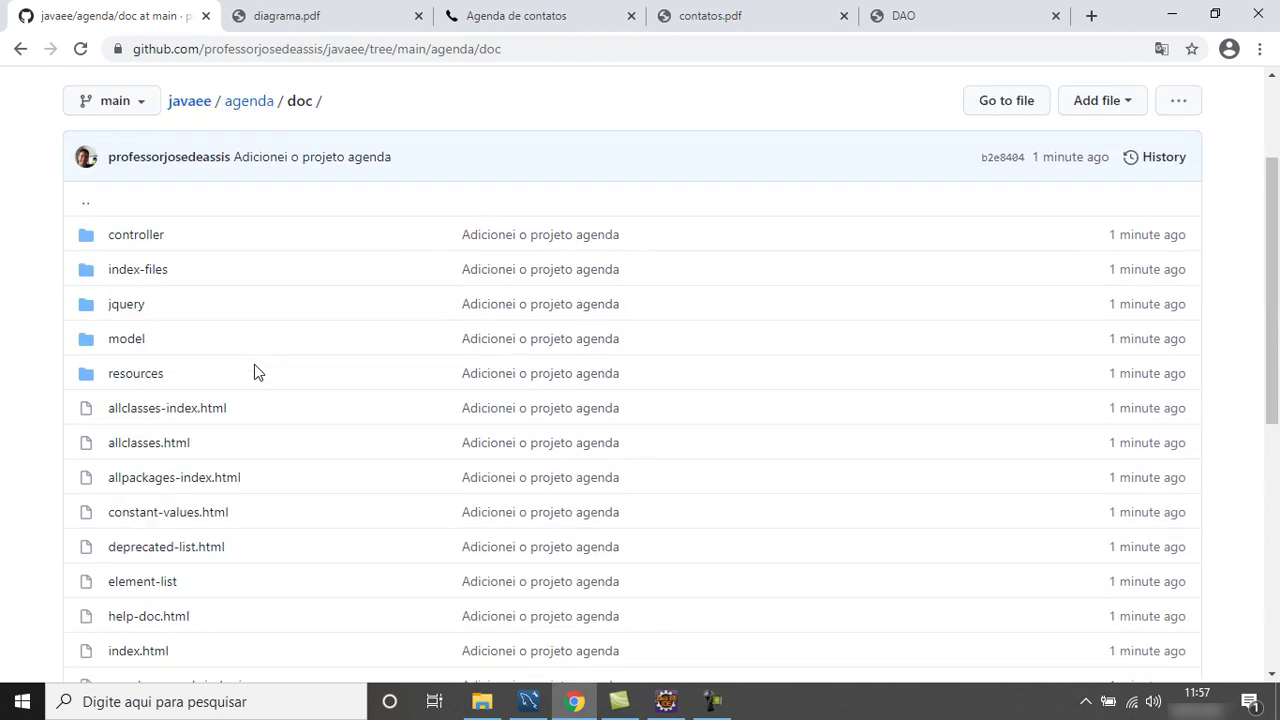
Examine the Controller.java source code in the controller package of the agenda project's src folder.
left_click(238, 285)
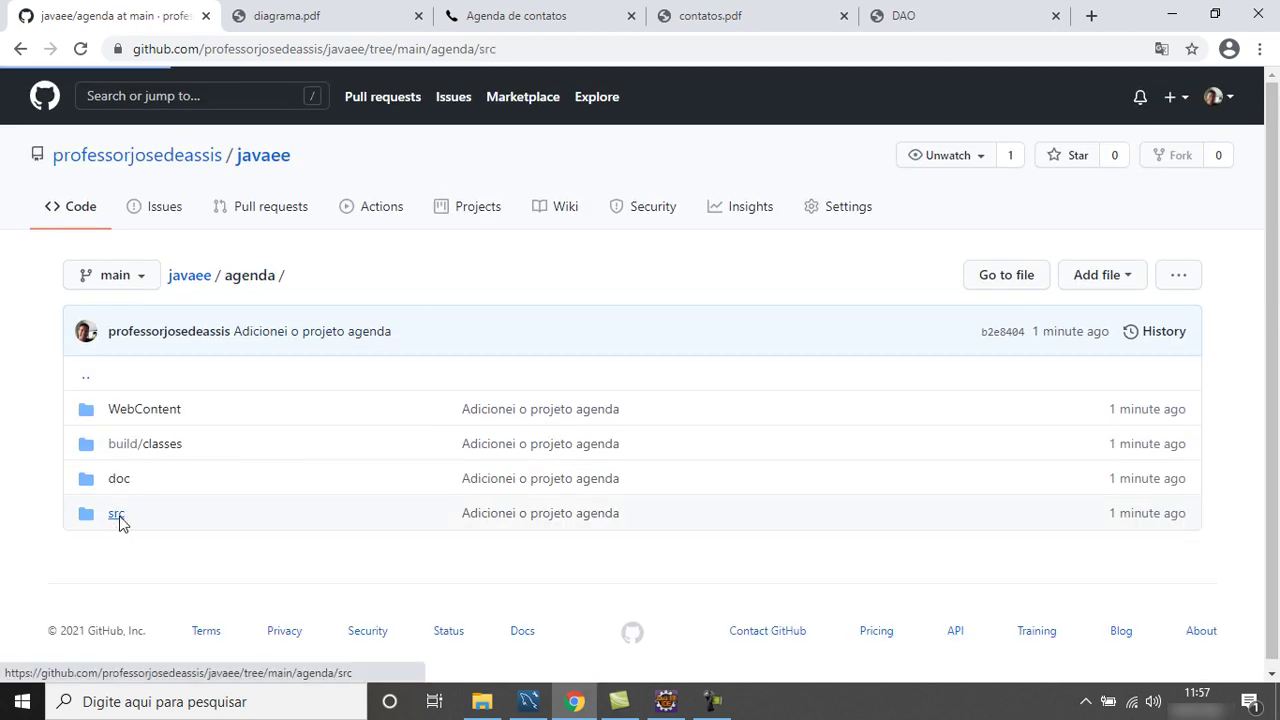
left_click(114, 515)
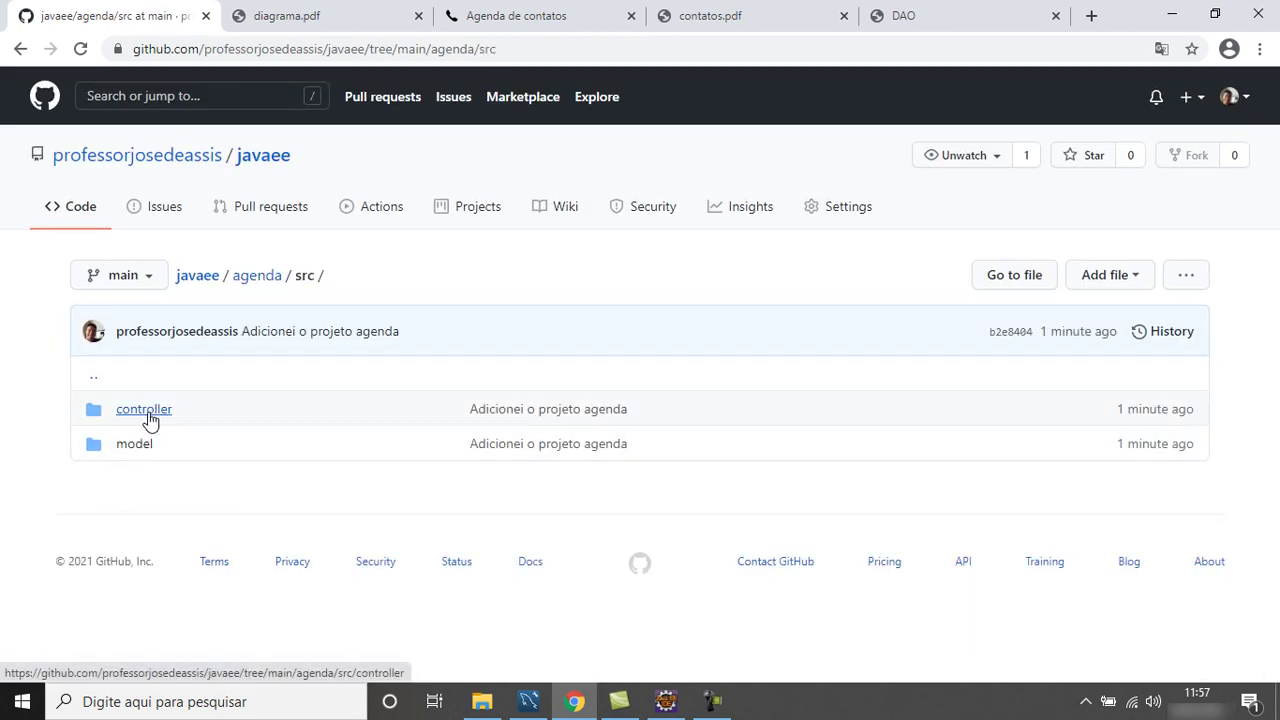
left_click(148, 418)
left_click(155, 423)
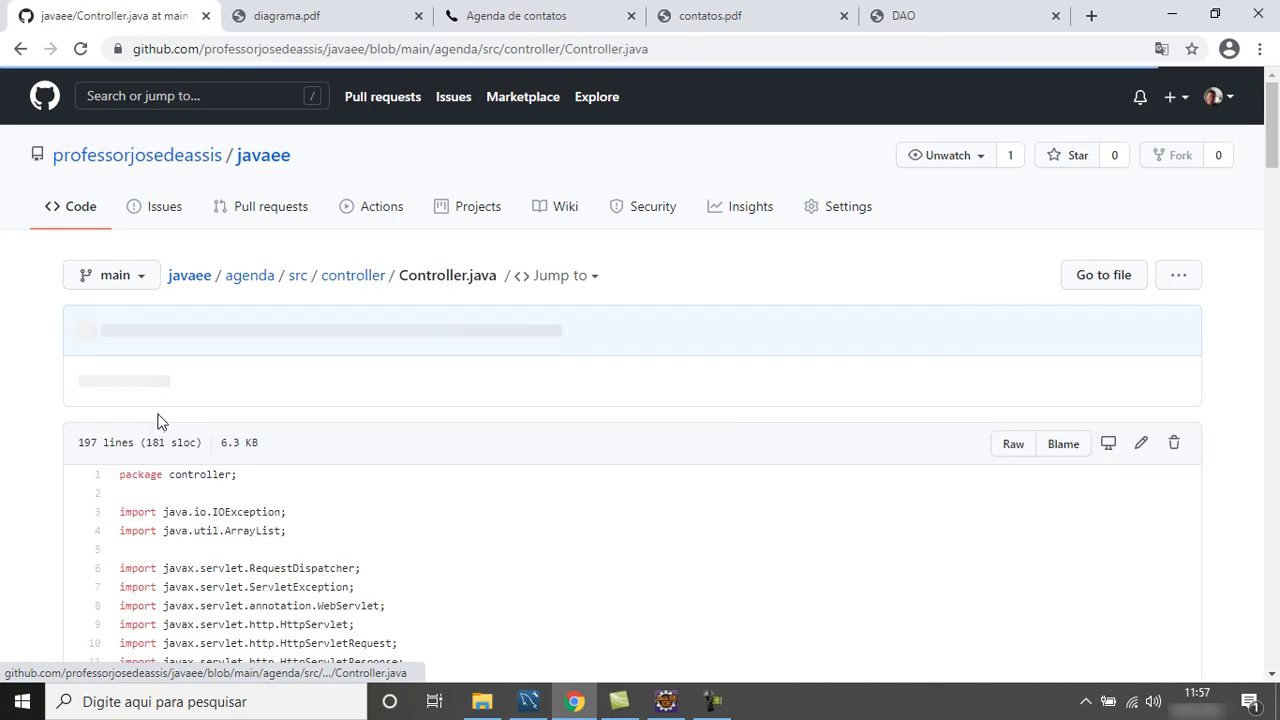
scroll(326, 397, "down", 10)
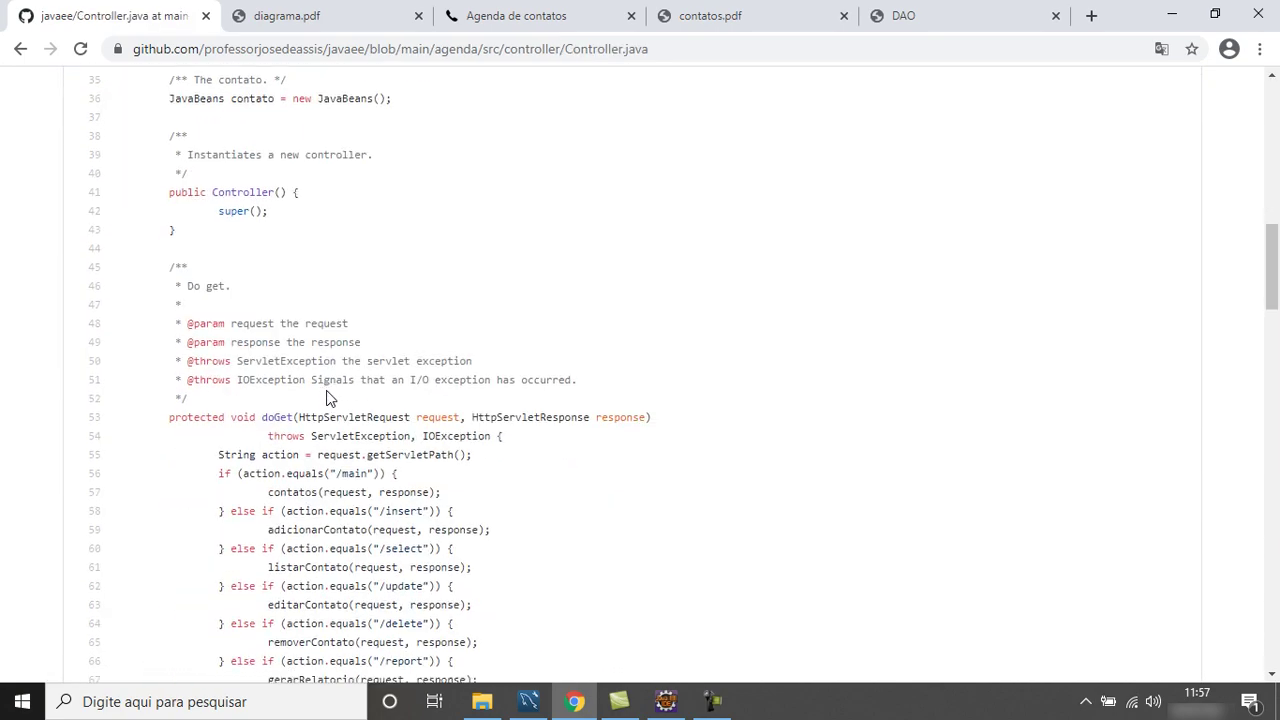
scroll(326, 397, "down", 7)
key("Home")
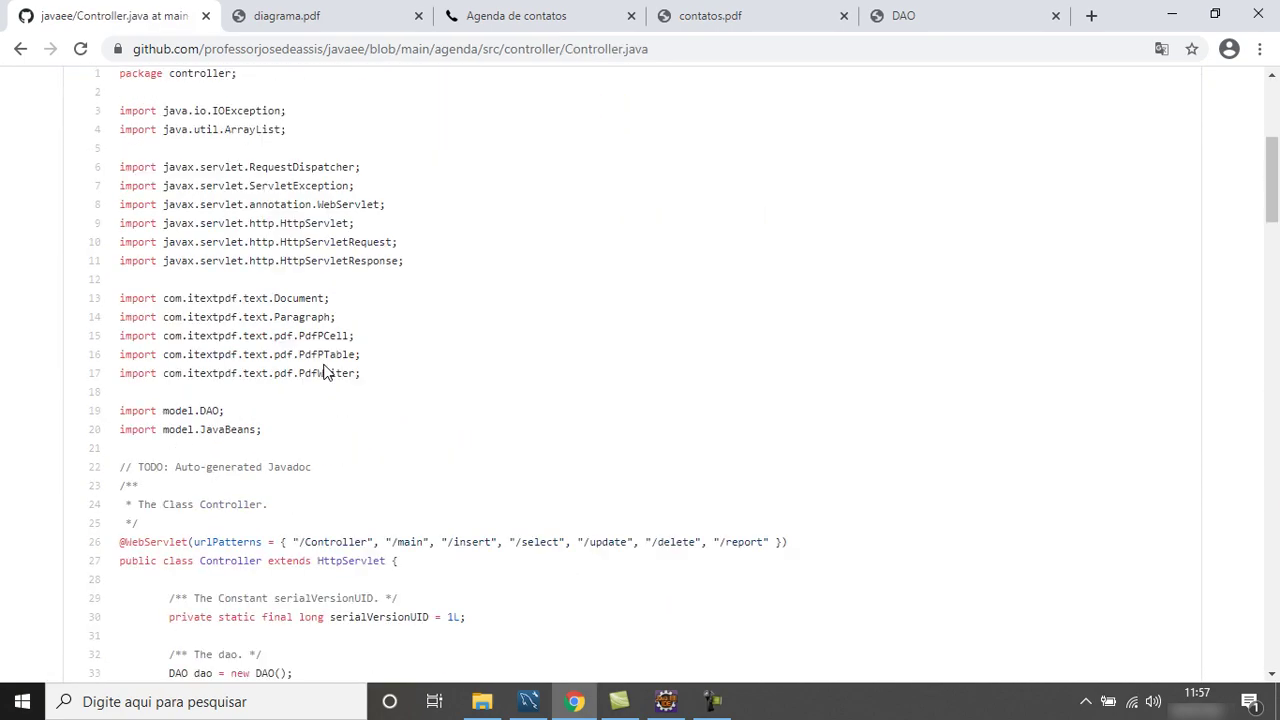
scroll(326, 372, "up", 4)
Add the Dump20210329 database dump folder, stored under Documents, to a new file upload at the javaee repository's root.
left_click(200, 287)
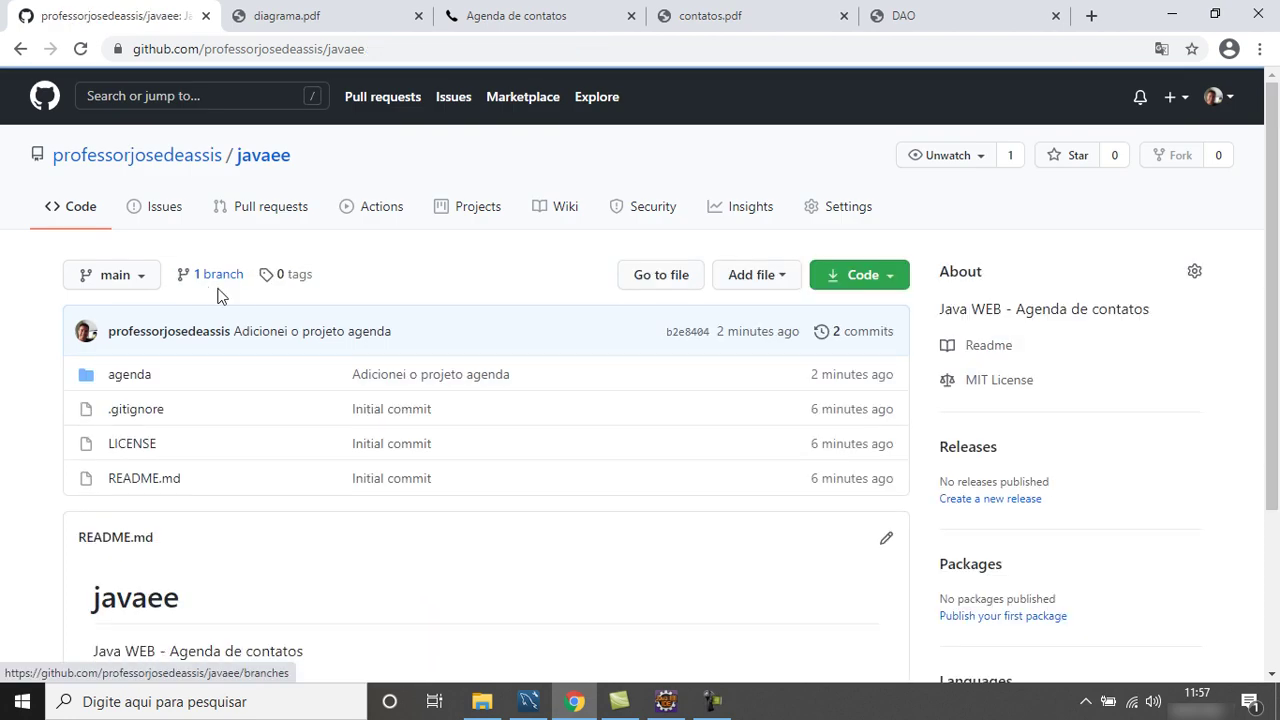
left_click(776, 280)
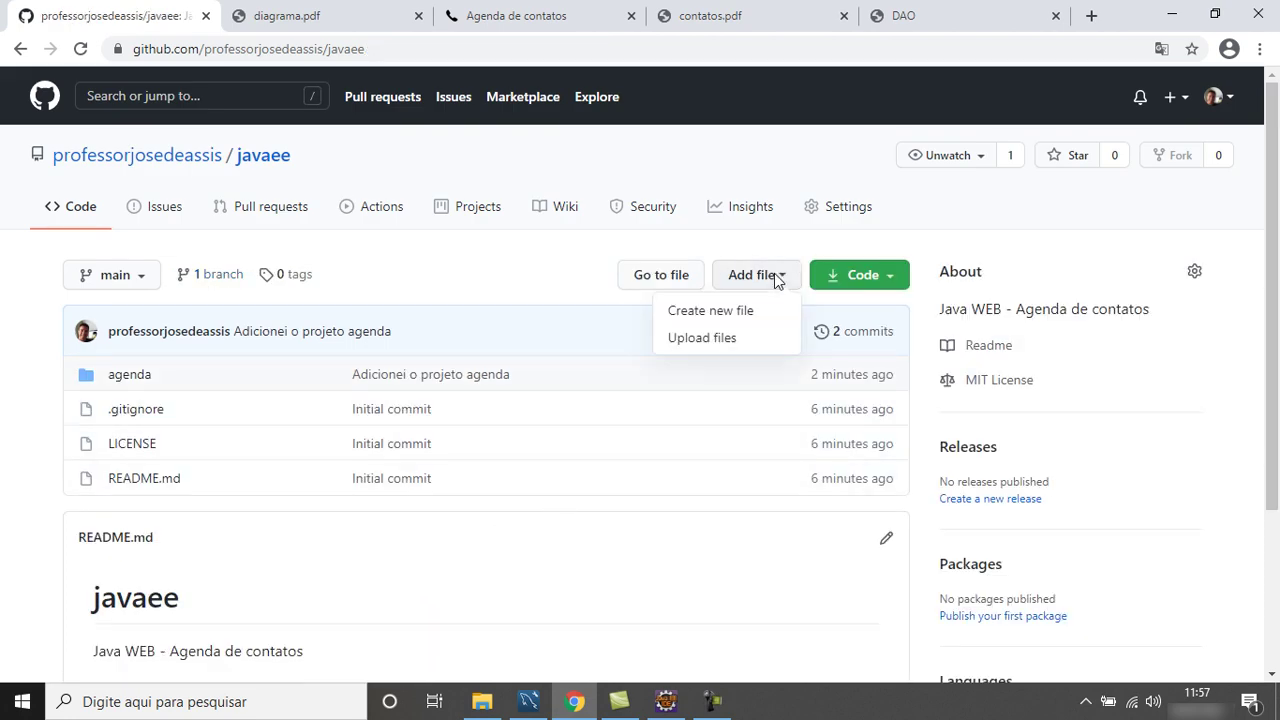
left_click(730, 345)
left_click(482, 701)
left_click_drag(625, 440, 497, 237)
left_click(288, 421)
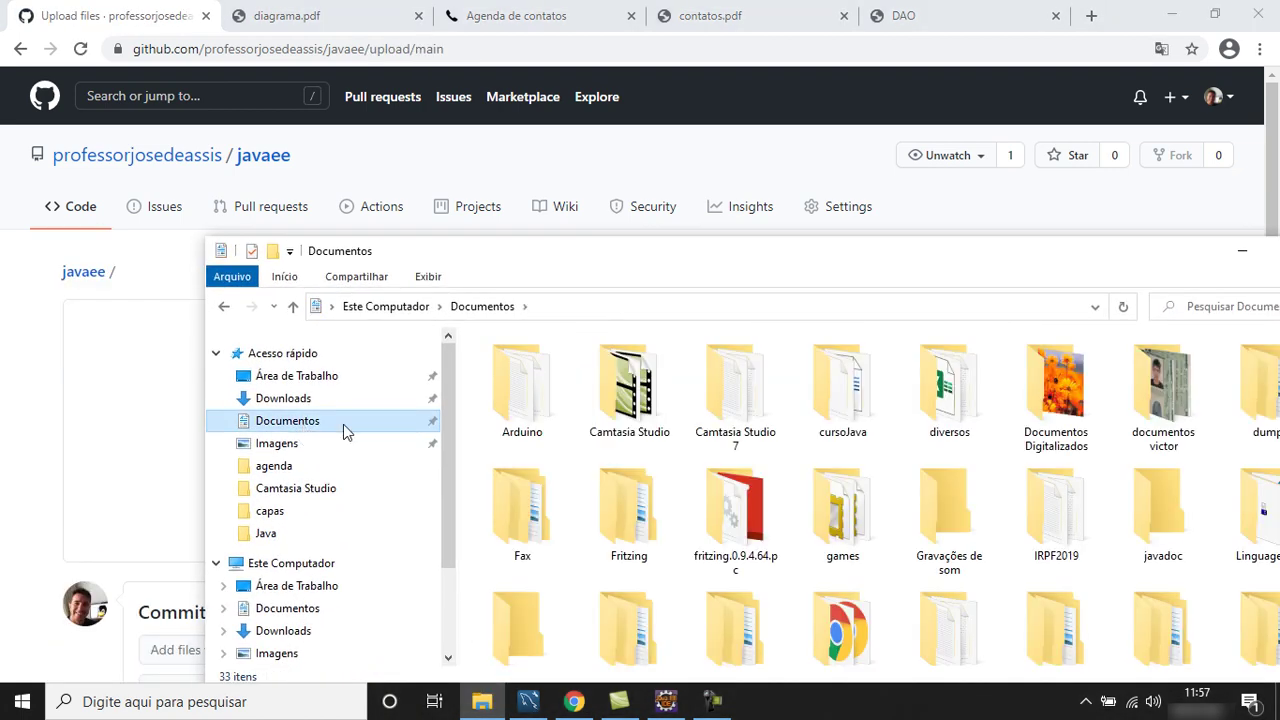
left_click_drag(833, 260, 631, 203)
double_click(1048, 335)
left_click_drag(495, 206, 1060, 451)
left_click_drag(920, 563, 642, 398)
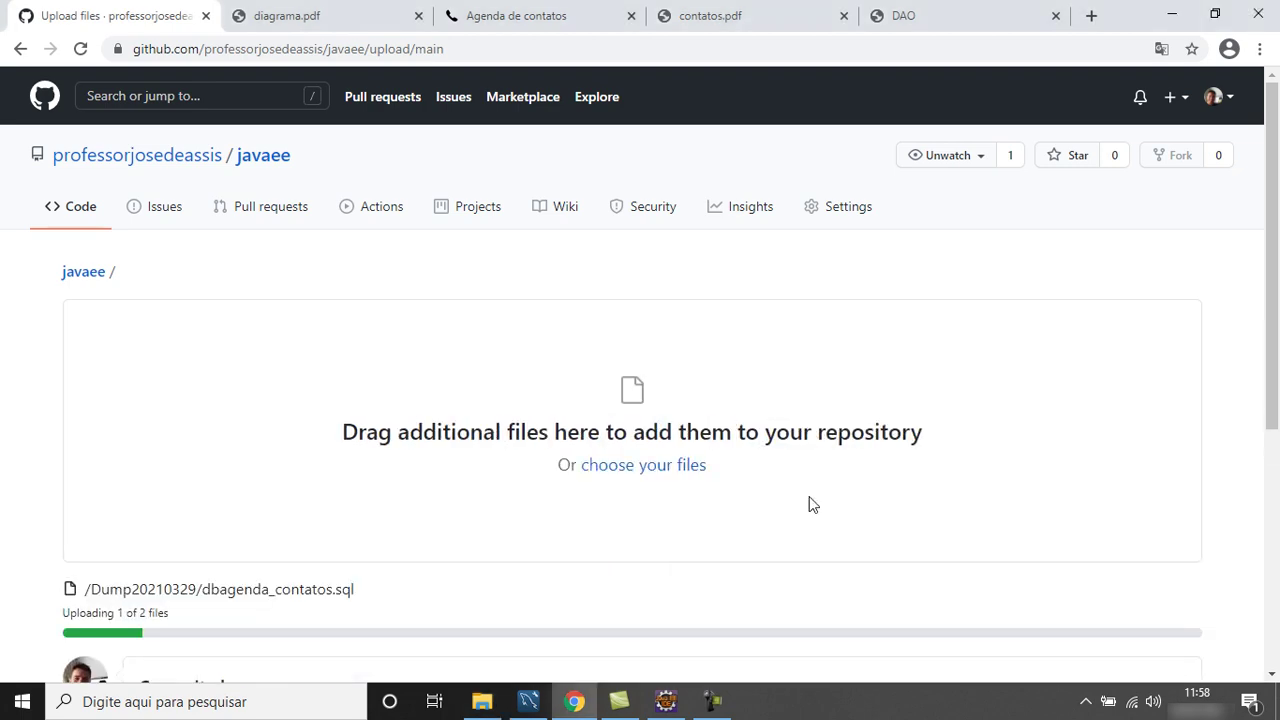
Commit the dump files directly to the main branch with the message "Adicionei o dump do banco de dados".
scroll(334, 349, "down", 4)
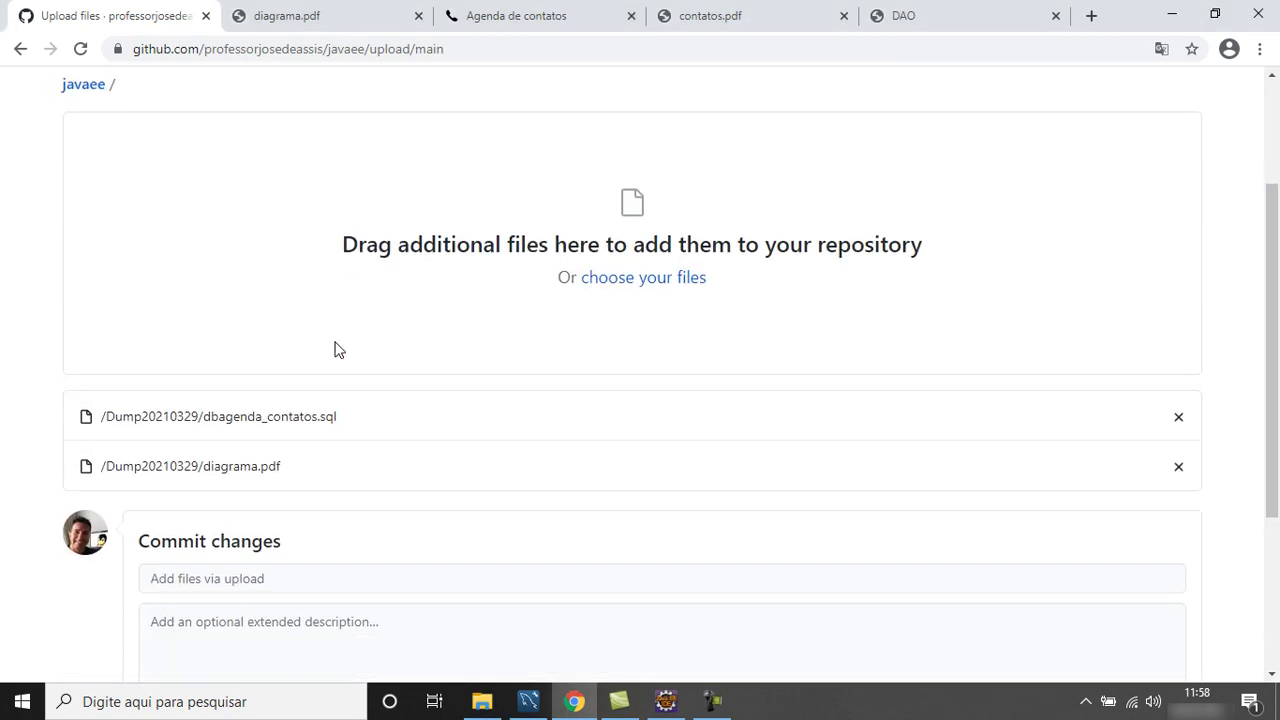
left_click(280, 389)
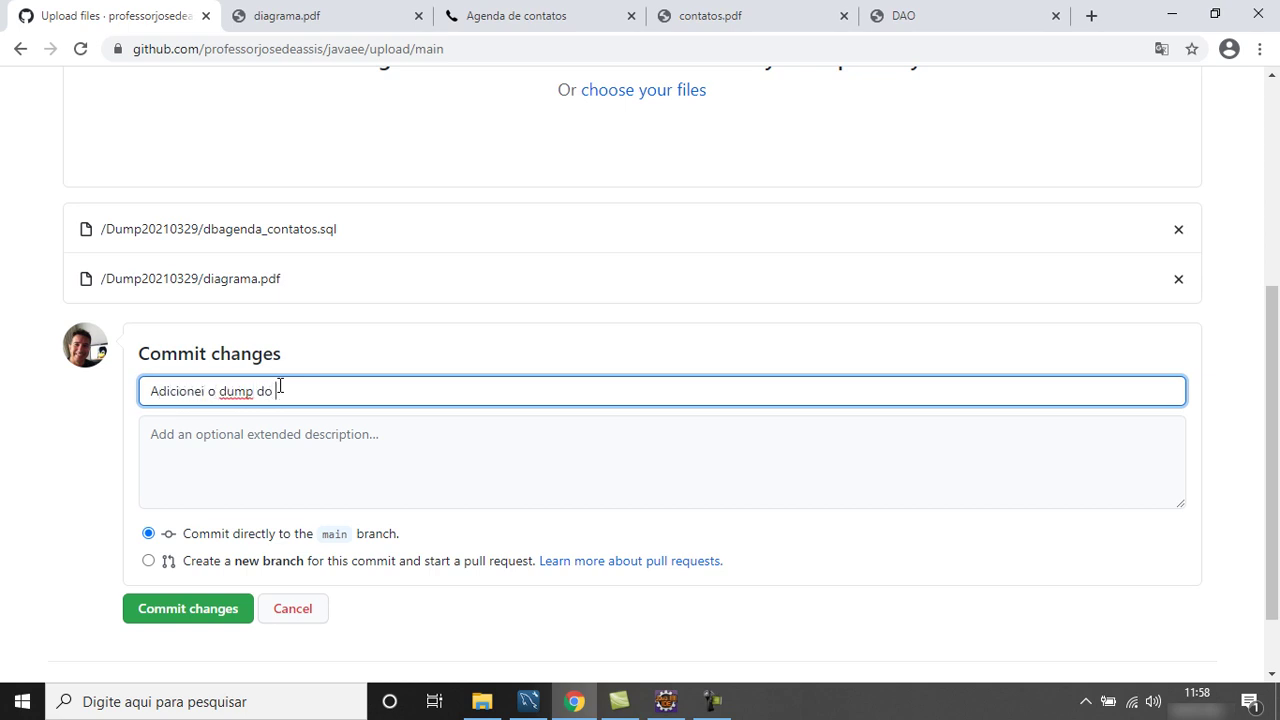
type("Adicionei o dump do banco de dados")
left_click(229, 614)
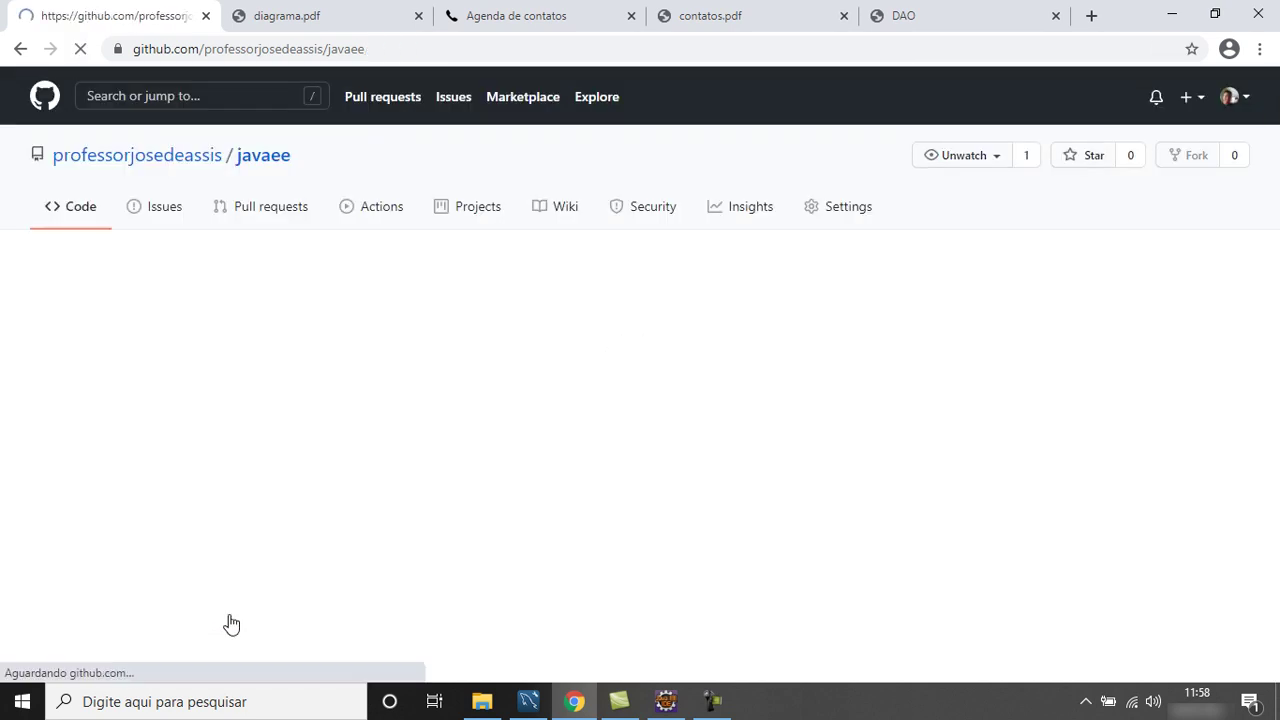
Check the contents of the uploaded Dump20210329 folder and return to the repository's main page to view its README.
left_click(166, 385)
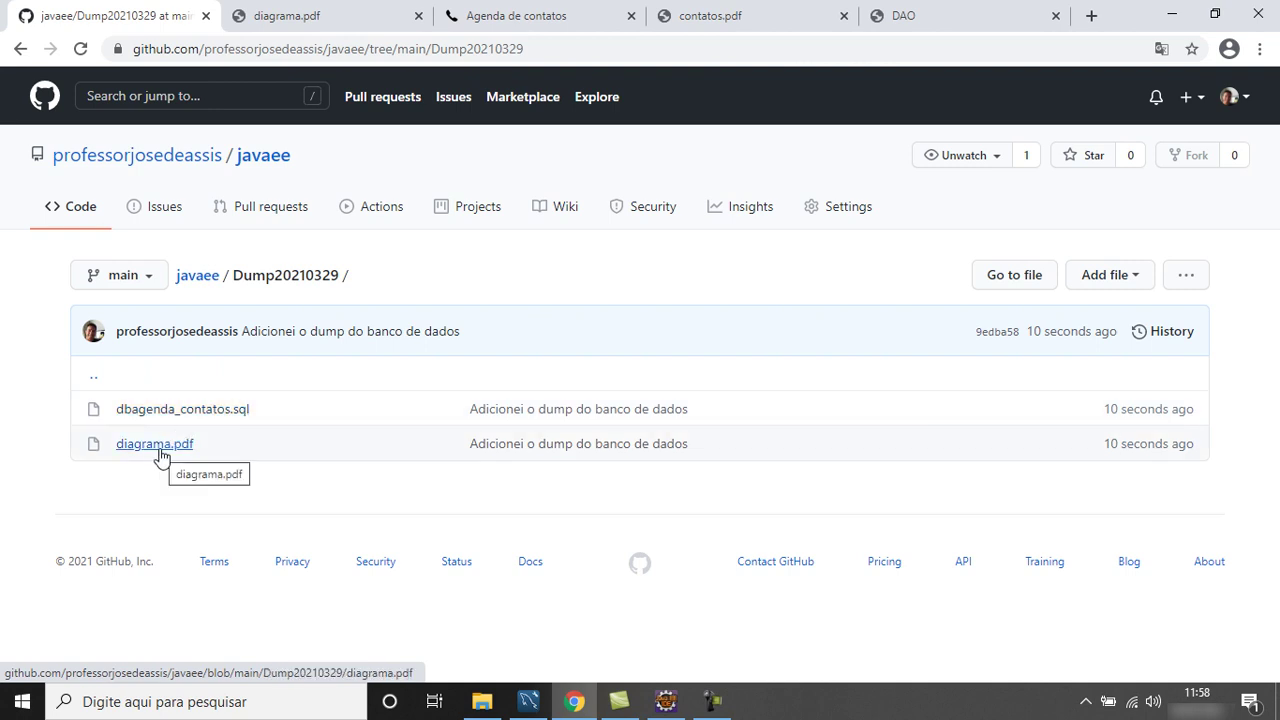
left_click(195, 276)
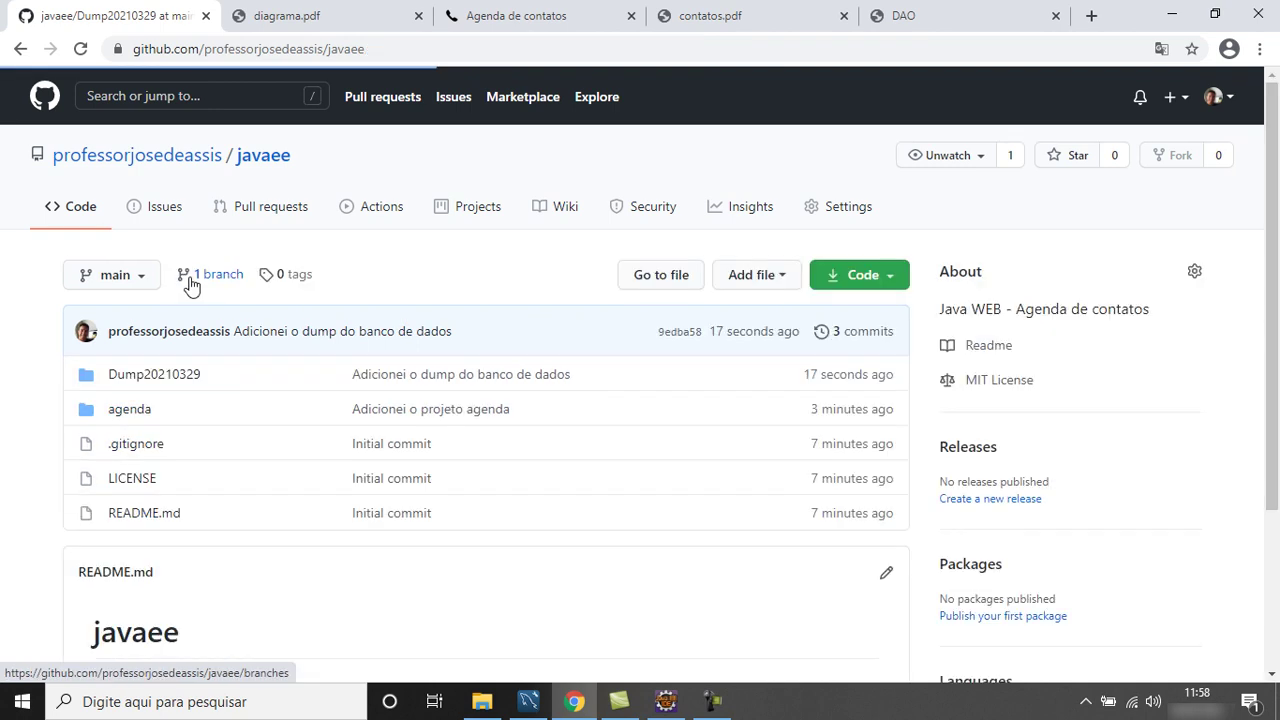
scroll(500, 368, "down", 3)
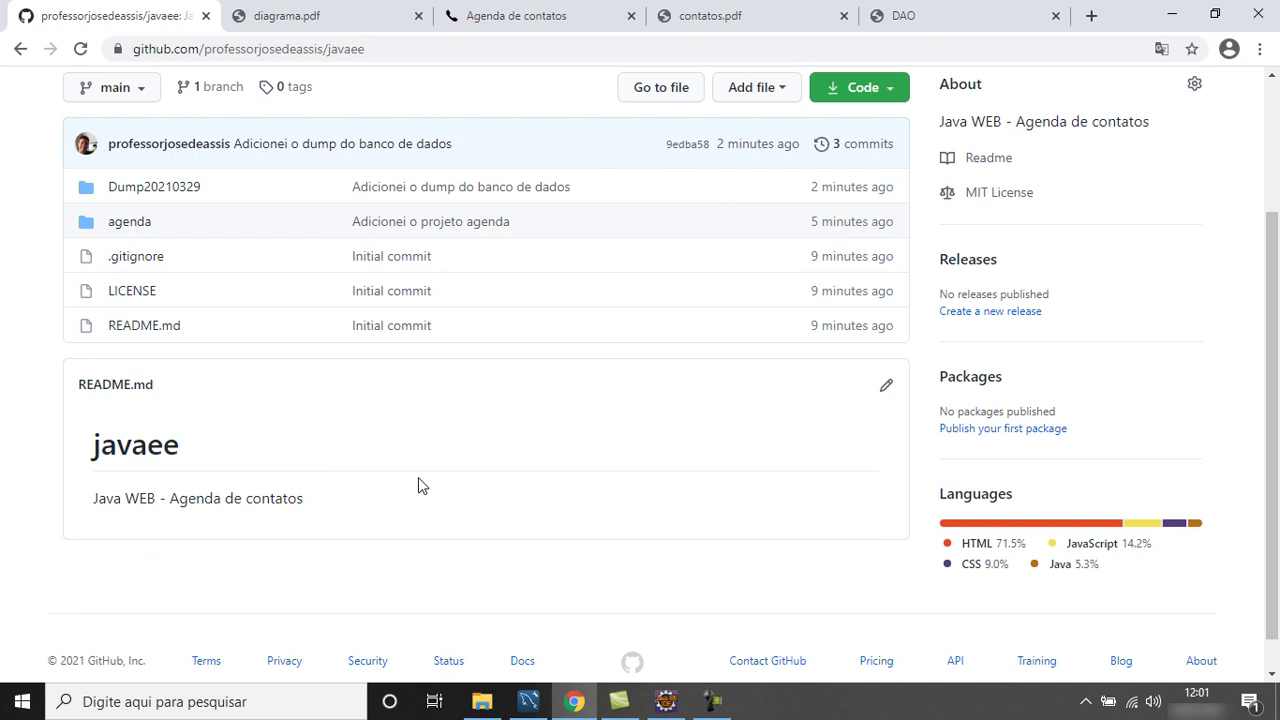